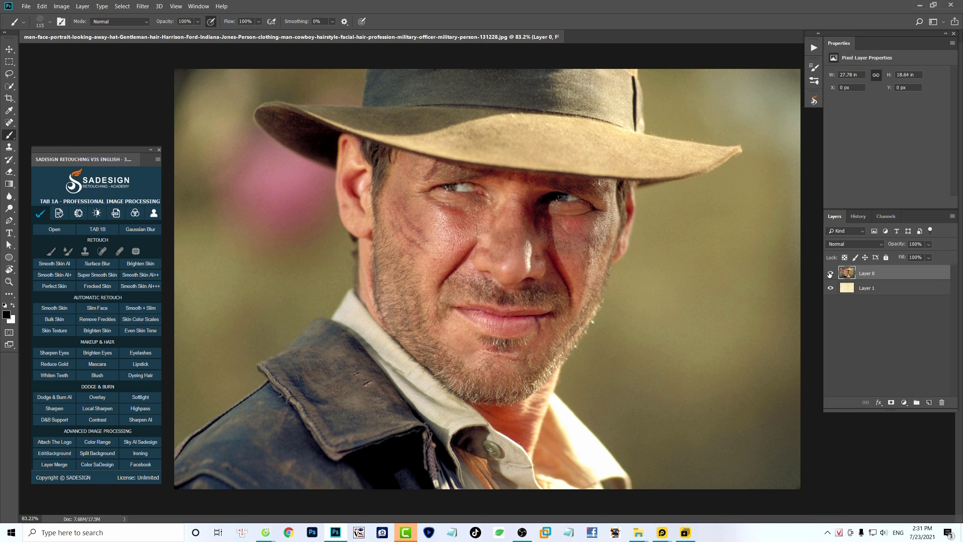
- Select the man in the photo on Layer 0 with the Select Subject command
{"action": "left_click", "coordinate": [829, 272]}
{"action": "left_click", "coordinate": [829, 273]}
{"action": "left_click", "coordinate": [122, 6]}
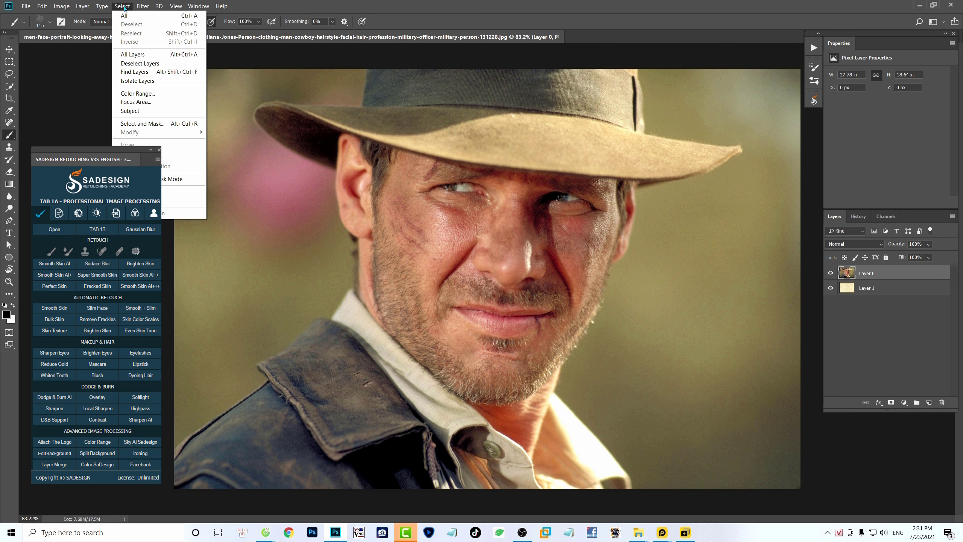
{"action": "left_click", "coordinate": [147, 111]}
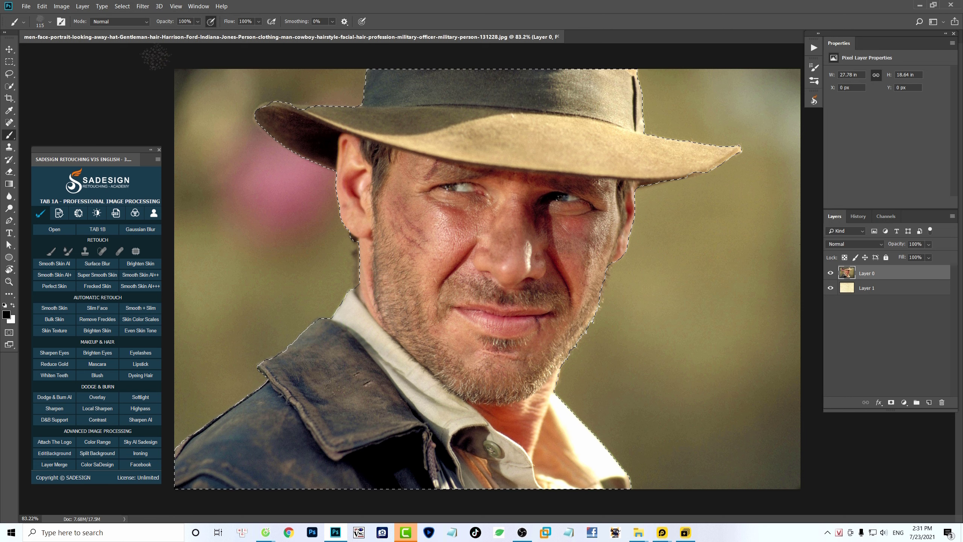
- Refine the selection's edges in Select and Mask and output it with decontaminated colors to a new layer with a layer mask
{"action": "left_click", "coordinate": [122, 7]}
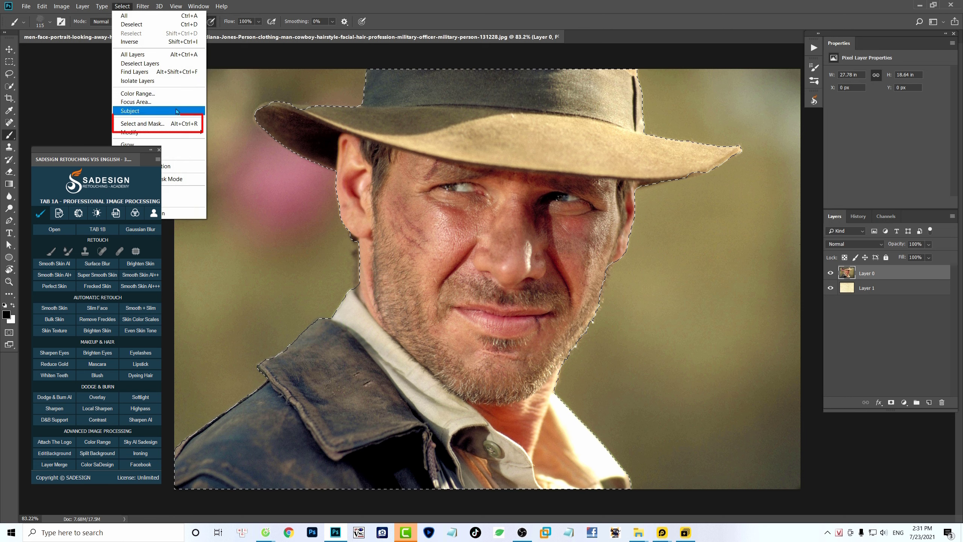
{"action": "left_click", "coordinate": [196, 126]}
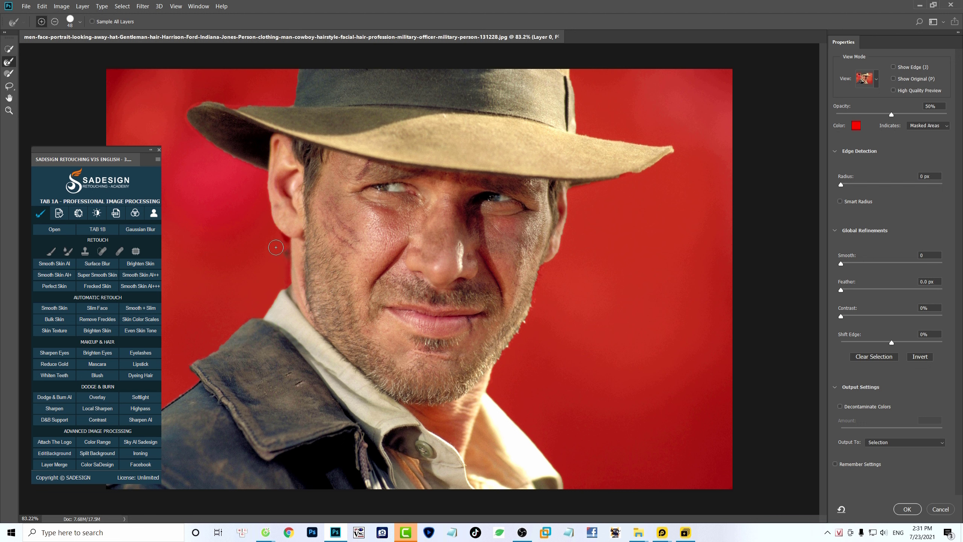
{"action": "mouse_move", "coordinate": [238, 162]}
{"action": "left_mouse_down"}
{"action": "mouse_move", "coordinate": [184, 118]}
{"action": "mouse_move", "coordinate": [186, 104]}
{"action": "mouse_move", "coordinate": [225, 105]}
{"action": "mouse_move", "coordinate": [178, 109]}
{"action": "left_mouse_up"}
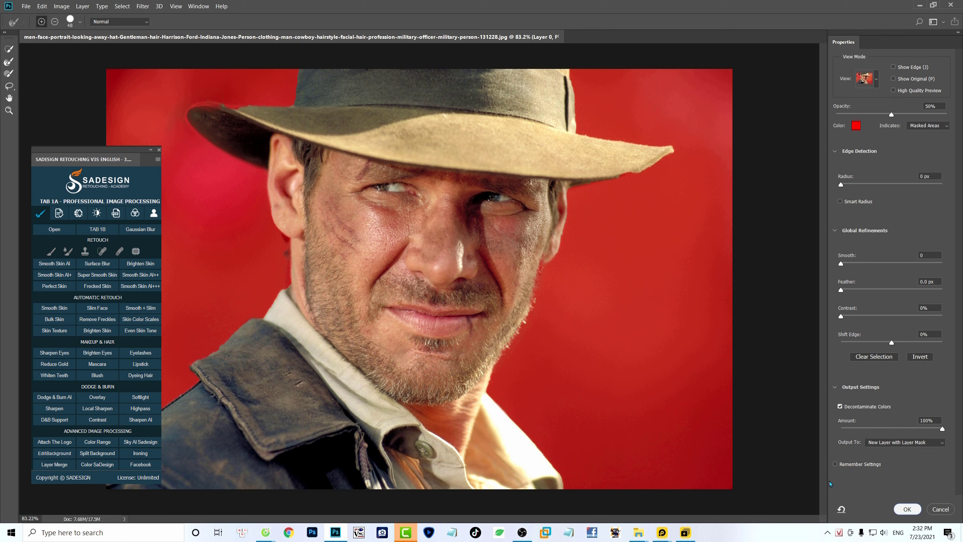
{"action": "key", "text": "Return"}
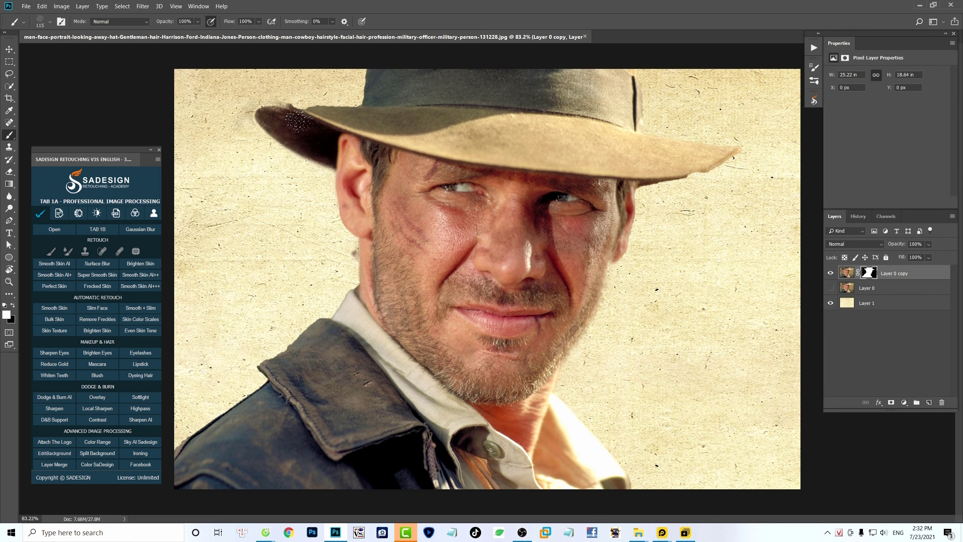
- Clean up the cutout's layer mask around the hat brim, using a pen path on the ear side and the Eraser at the opposite tip
{"action": "mouse_move", "coordinate": [282, 111]}
{"action": "left_mouse_down"}
{"action": "mouse_move", "coordinate": [303, 114]}
{"action": "mouse_move", "coordinate": [344, 214]}
{"action": "left_mouse_up"}
{"action": "key", "text": "p"}
{"action": "left_click", "coordinate": [379, 210]}
{"action": "left_click", "coordinate": [379, 199]}
{"action": "left_click", "coordinate": [354, 185]}
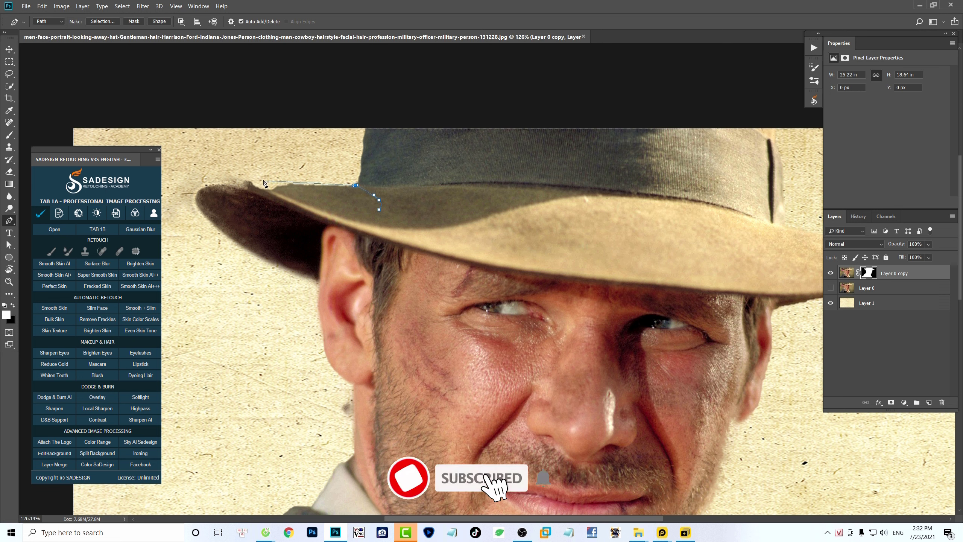
{"action": "left_click_drag", "start_coordinate": [271, 184], "coordinate": [192, 193]}
{"action": "left_click_drag", "start_coordinate": [245, 236], "coordinate": [261, 240]}
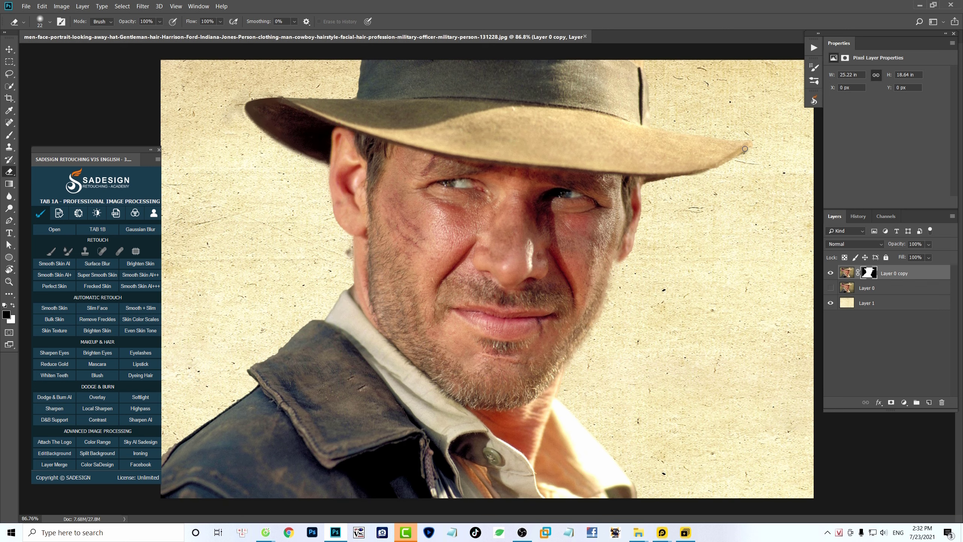
{"action": "mouse_move", "coordinate": [698, 172]}
{"action": "left_mouse_down"}
{"action": "mouse_move", "coordinate": [734, 151]}
{"action": "mouse_move", "coordinate": [685, 175]}
{"action": "left_mouse_up"}
{"action": "right_click", "coordinate": [317, 379], "text": "alt"}
- Delete the hidden original Layer 0 and convert the masked Layer 0 copy to a smart object
{"action": "left_click", "coordinate": [829, 273]}
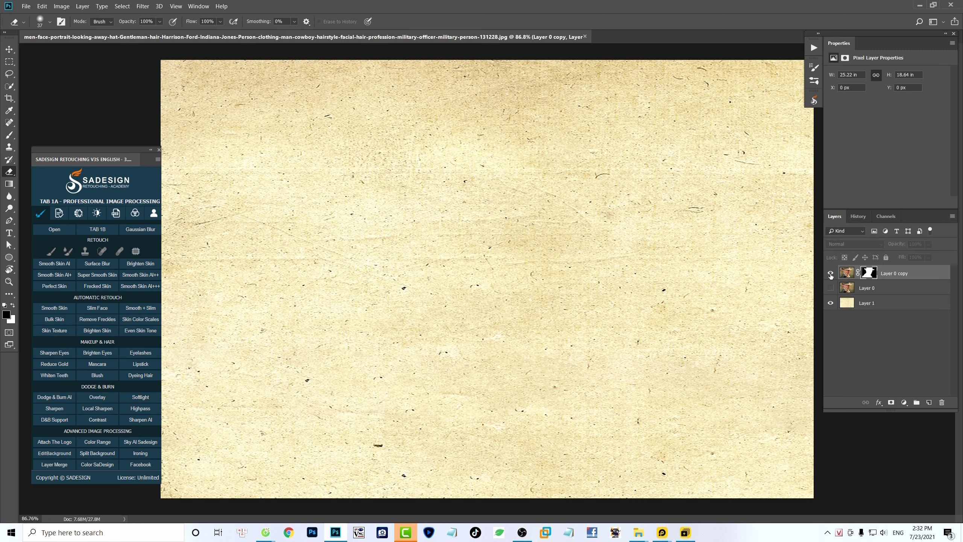
{"action": "left_click", "coordinate": [830, 273]}
{"action": "left_click", "coordinate": [880, 292]}
{"action": "key", "text": "Delete"}
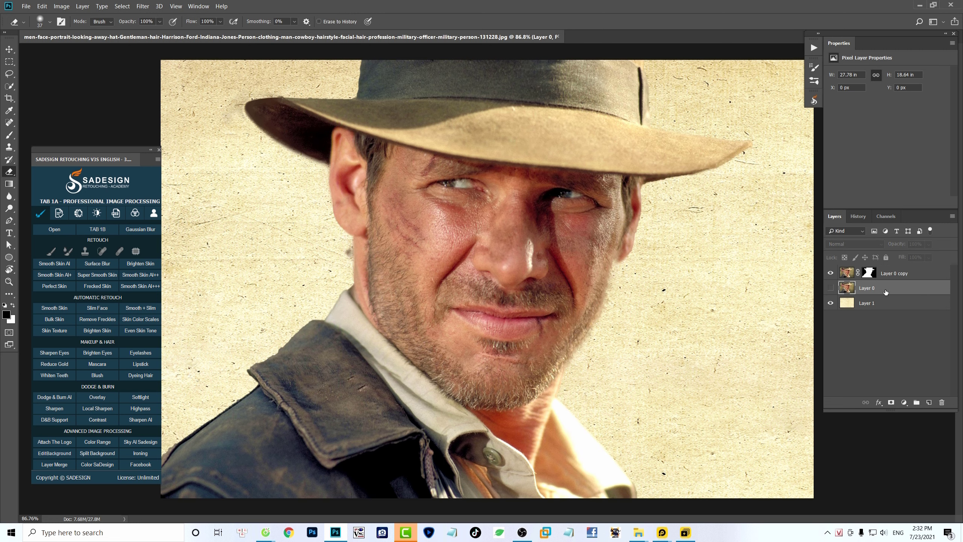
{"action": "right_click", "coordinate": [885, 273]}
{"action": "left_click", "coordinate": [910, 379]}
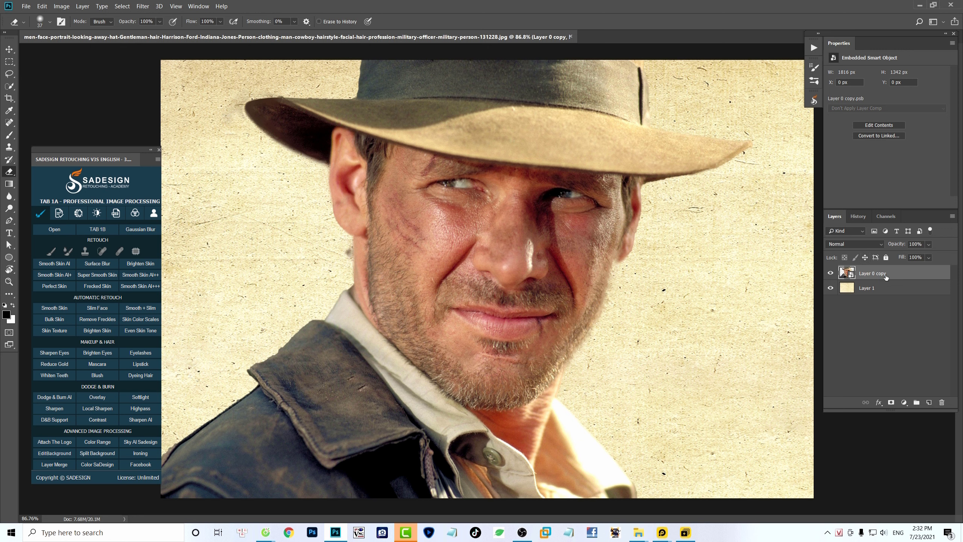
- Add a Solid Color fill layer with color 4e3500 above the portrait and set its blend mode to Color
{"action": "left_click", "coordinate": [904, 402]}
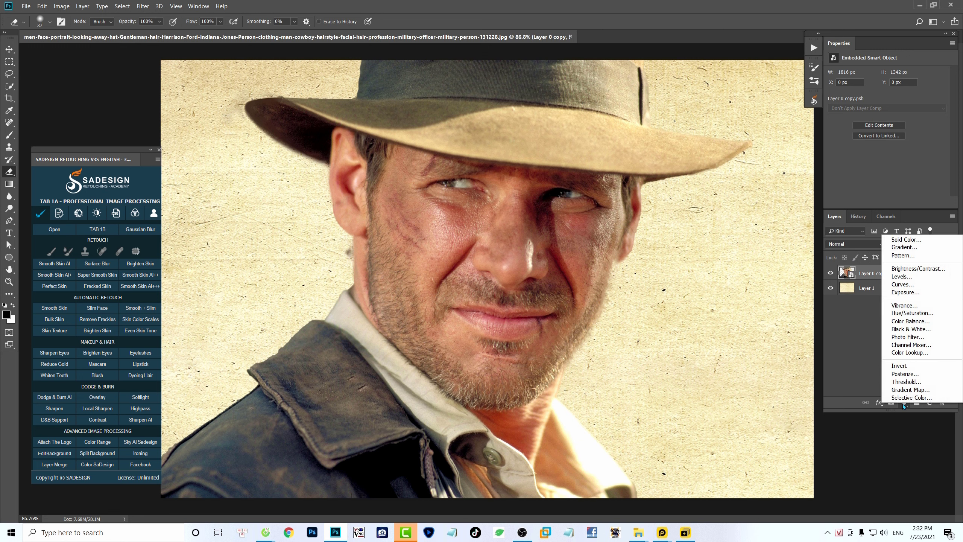
{"action": "left_click", "coordinate": [927, 243]}
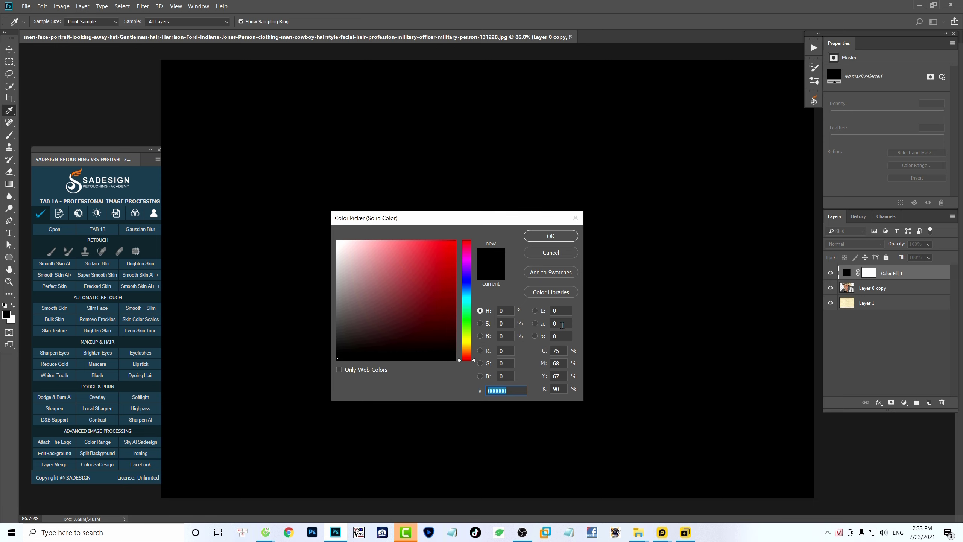
{"action": "type", "text": "4e"}
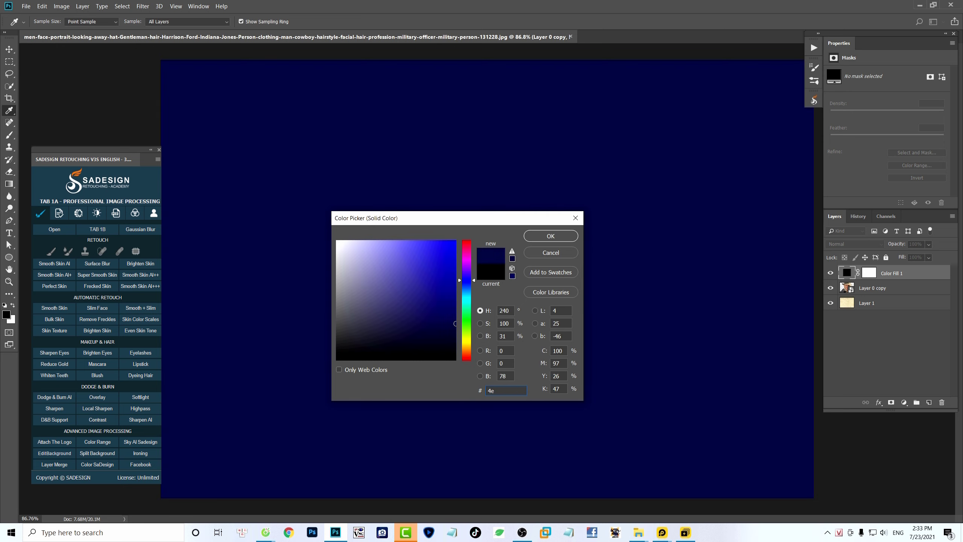
{"action": "type", "text": "3500"}
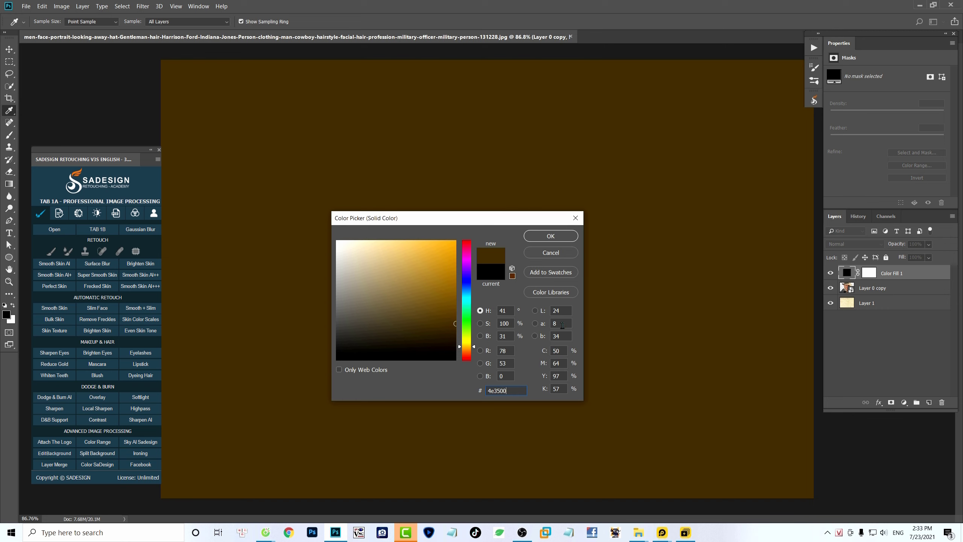
{"action": "key", "text": "Return"}
{"action": "key", "text": "e"}
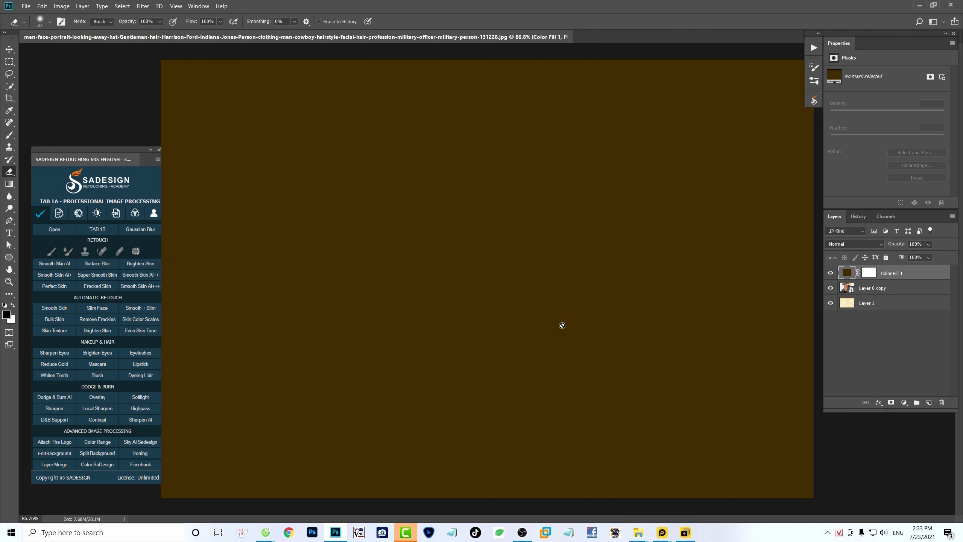
{"action": "left_click", "coordinate": [838, 244]}
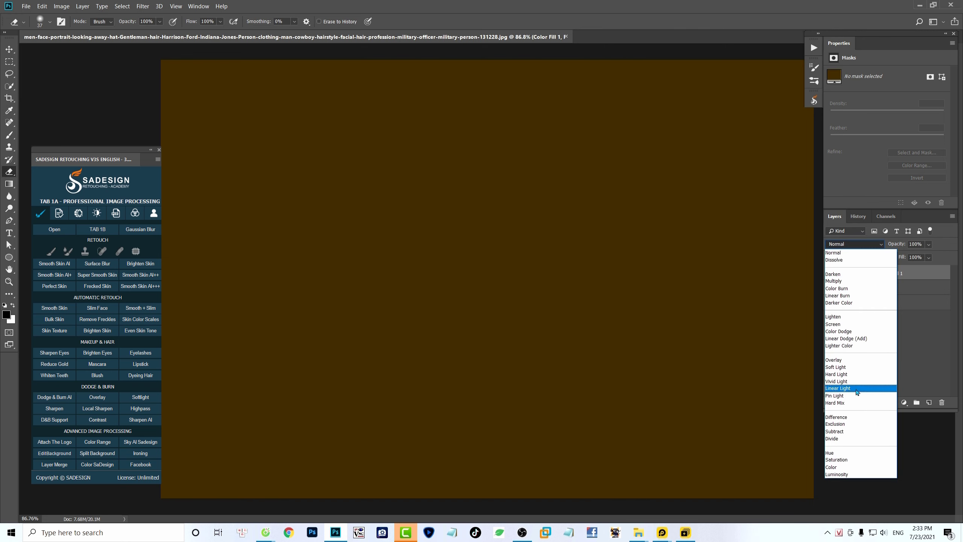
{"action": "left_click", "coordinate": [846, 468]}
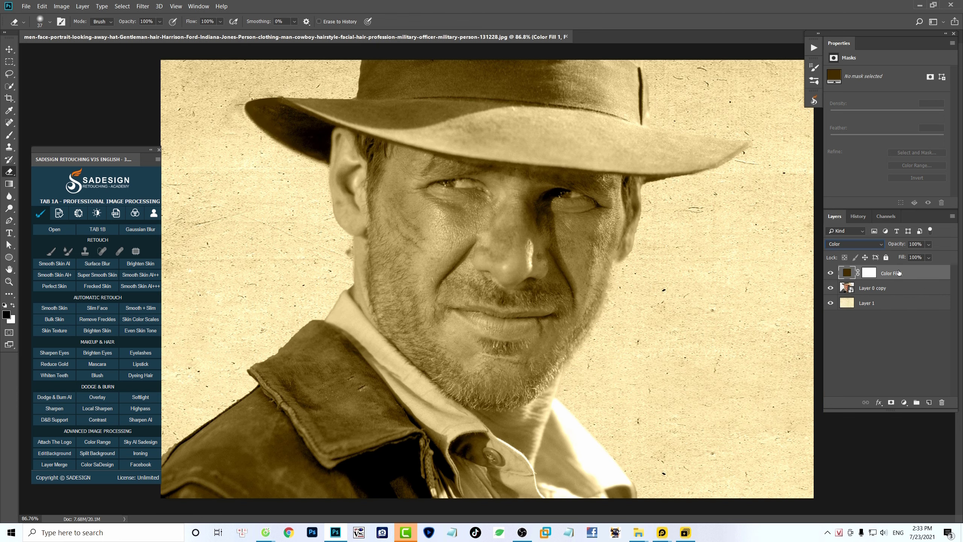
- Apply a Filter Gallery sketch effect to the Layer 0 copy smart object and set its blend mode to Multiply
{"action": "left_click", "coordinate": [840, 289]}
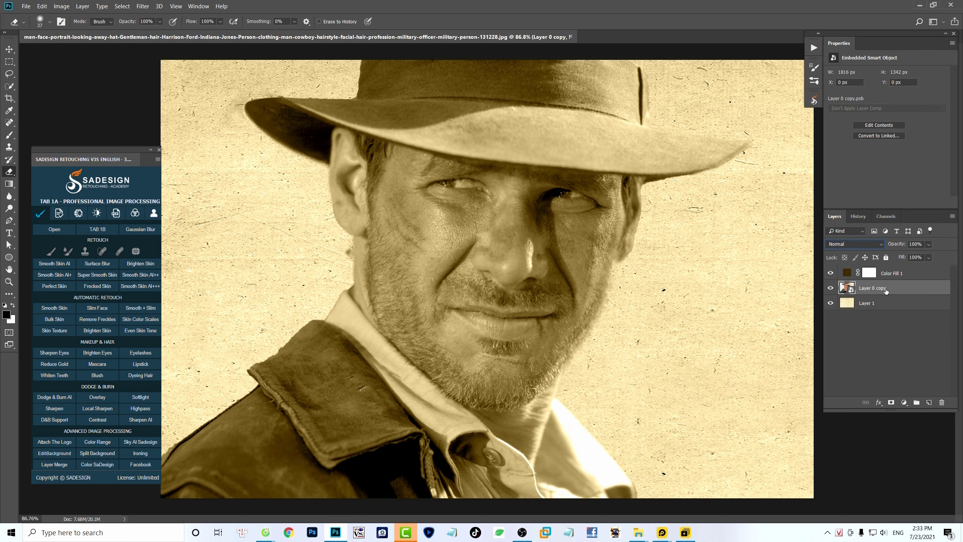
{"action": "left_click", "coordinate": [143, 6]}
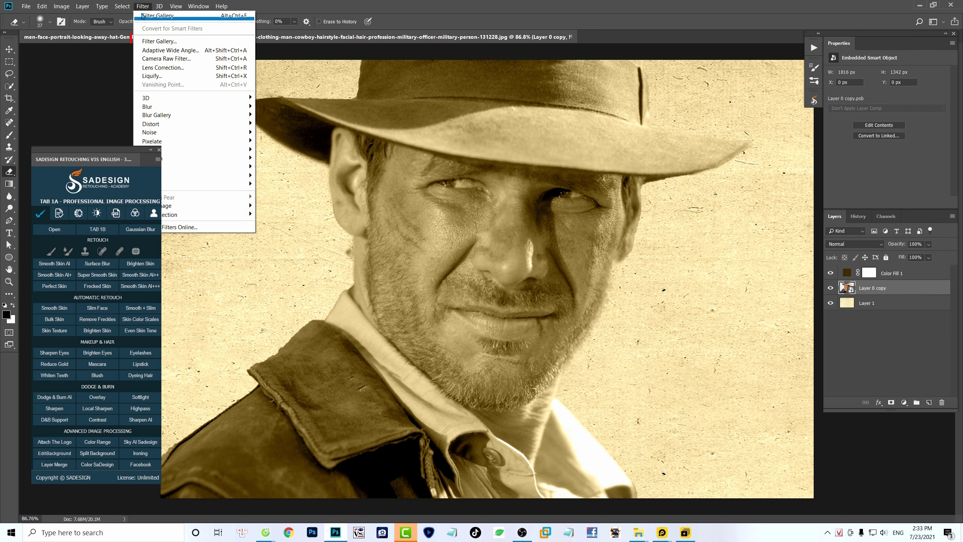
{"action": "left_click", "coordinate": [152, 41]}
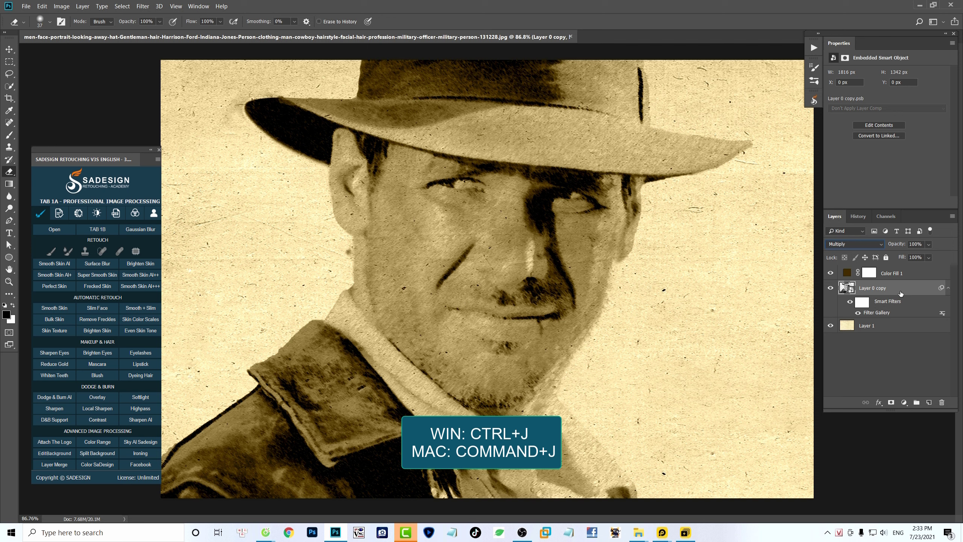
- Duplicate Layer 0 copy and change the duplicate's filter to Glowing Edges with Edge Width 2, Edge Brightness 7 and Smoothness 5
{"action": "key", "text": "ctrl+j"}
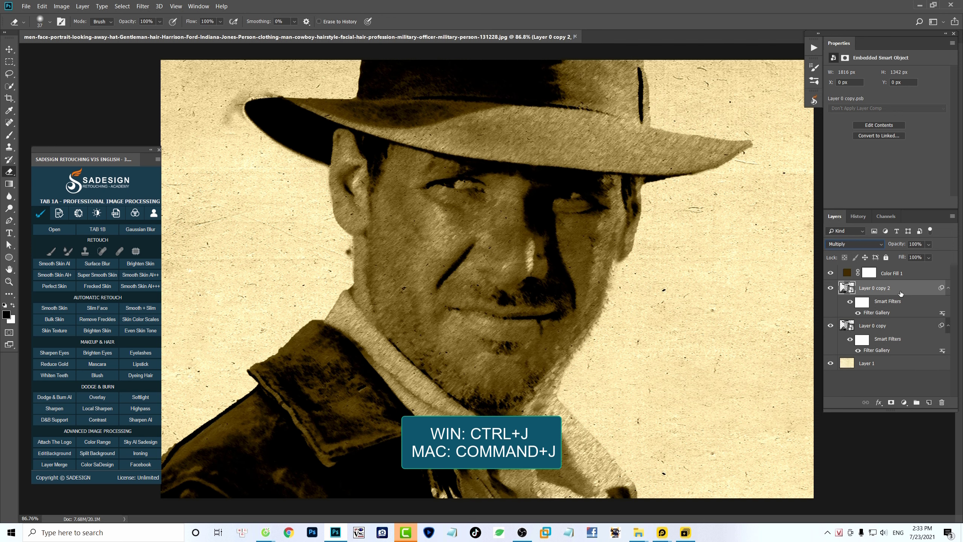
{"action": "double_click", "coordinate": [880, 314]}
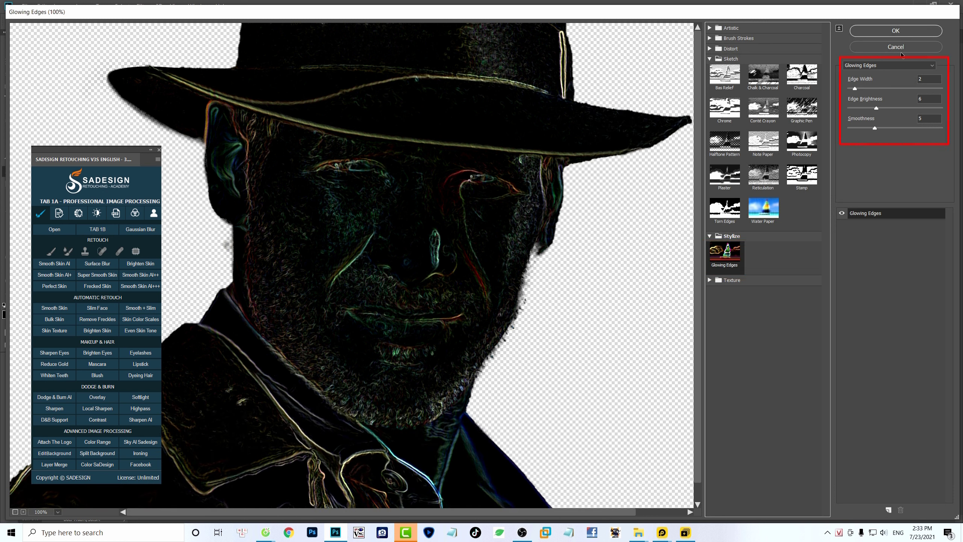
{"action": "left_click_drag", "start_coordinate": [875, 108], "coordinate": [883, 106]}
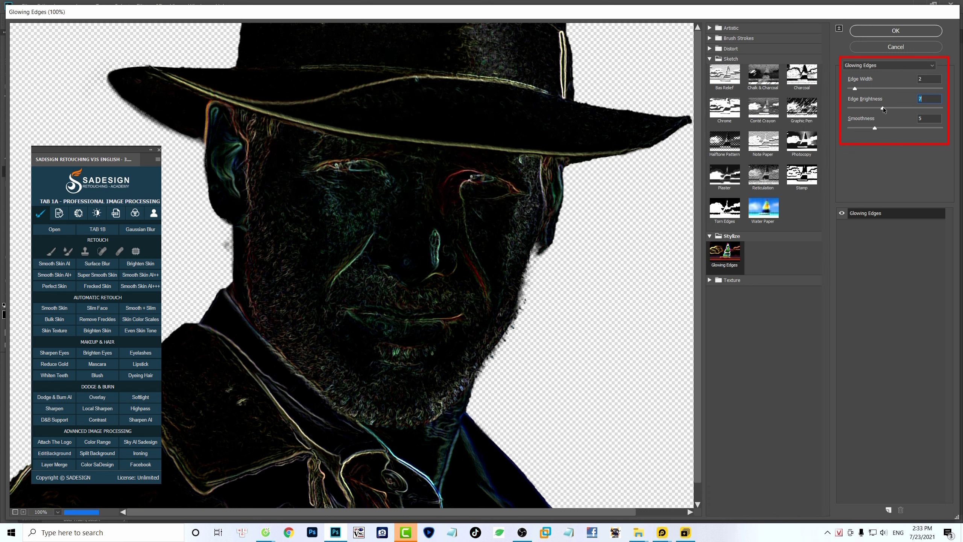
{"action": "left_click", "coordinate": [901, 33]}
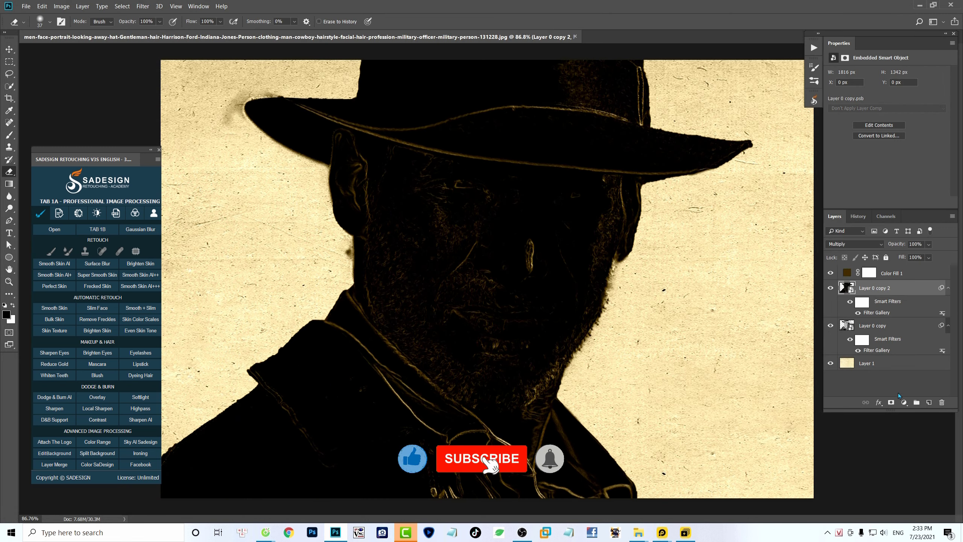
- Add an Invert adjustment layer above Layer 0 copy 2 and clip it to that layer
{"action": "left_click", "coordinate": [902, 404]}
{"action": "left_click", "coordinate": [894, 366]}
{"action": "key", "text": "ctrl+alt+g"}
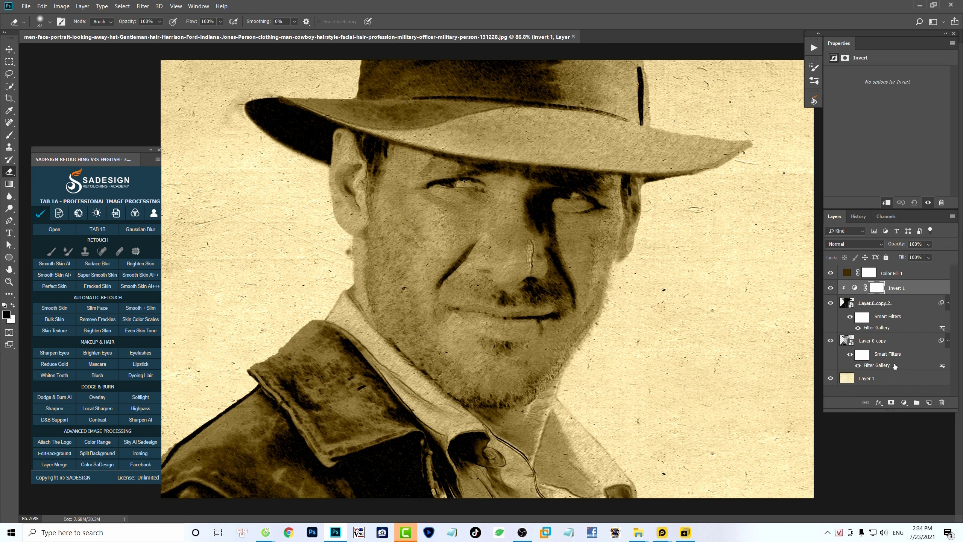
- Add a clipped Levels adjustment above Invert 1 with black input 80 and white input 210, and compare the image with and without it
{"action": "left_click", "coordinate": [902, 402]}
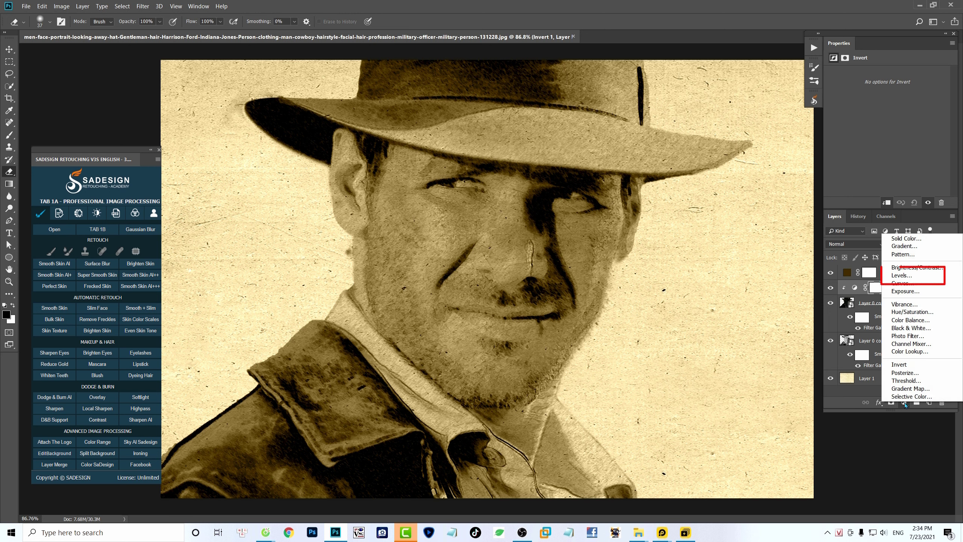
{"action": "left_click", "coordinate": [901, 276]}
{"action": "left_click_drag", "start_coordinate": [841, 139], "coordinate": [873, 139]}
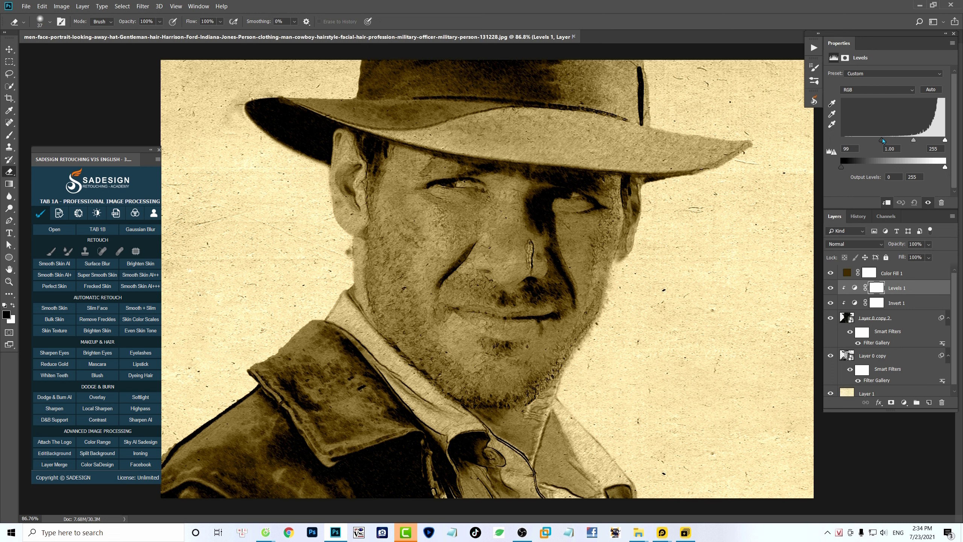
{"action": "left_click_drag", "start_coordinate": [944, 140], "coordinate": [926, 141]}
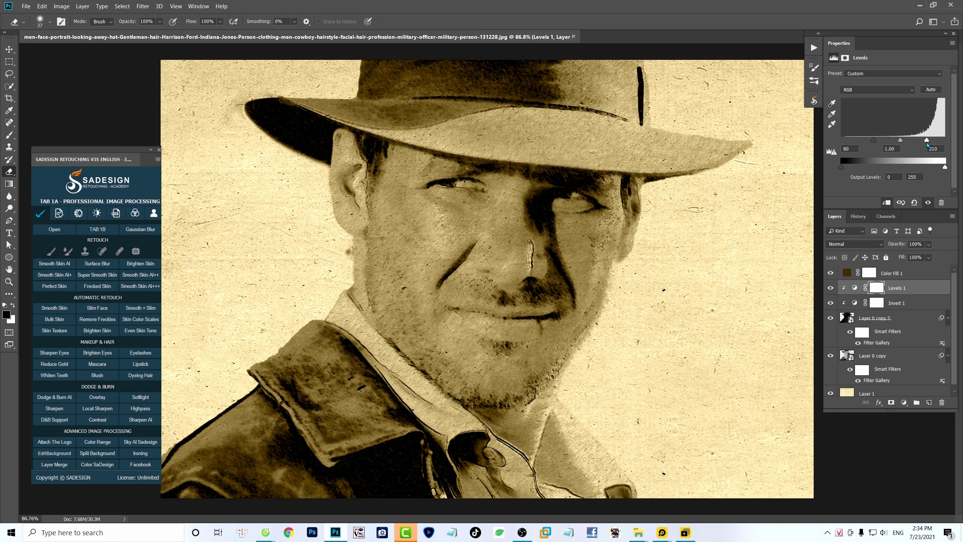
{"action": "left_click", "coordinate": [829, 288]}
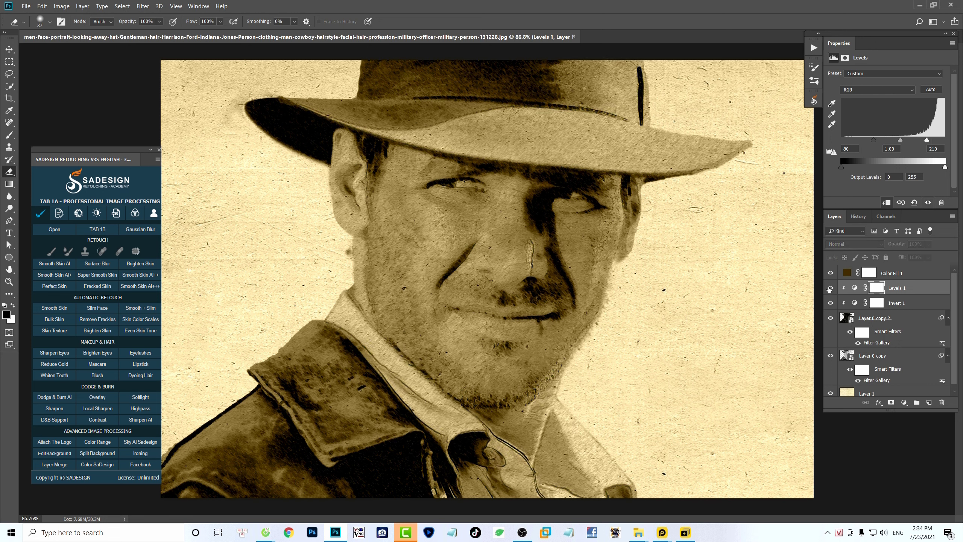
{"action": "left_click", "coordinate": [830, 288]}
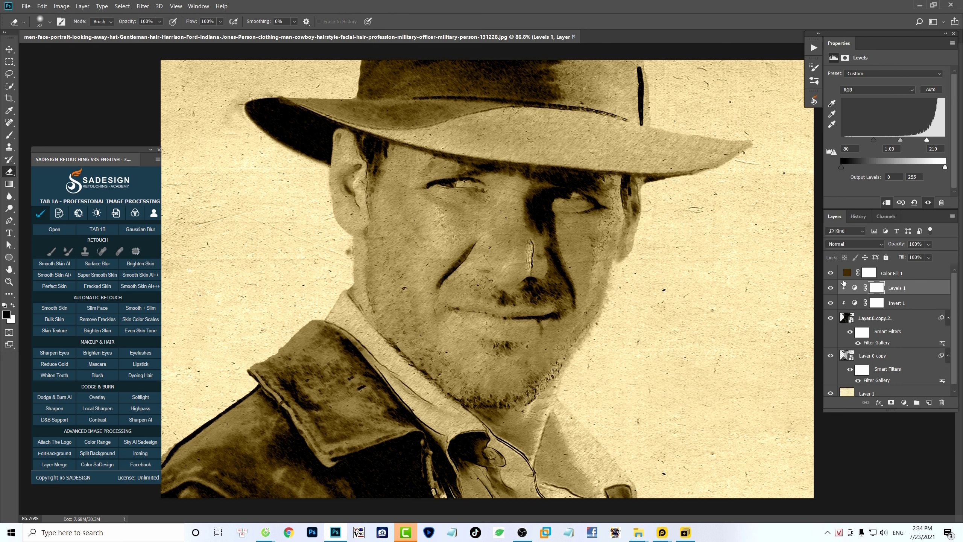
- Create a new layer above Color Fill 1 and fill it with the white background color
{"action": "left_click", "coordinate": [921, 277]}
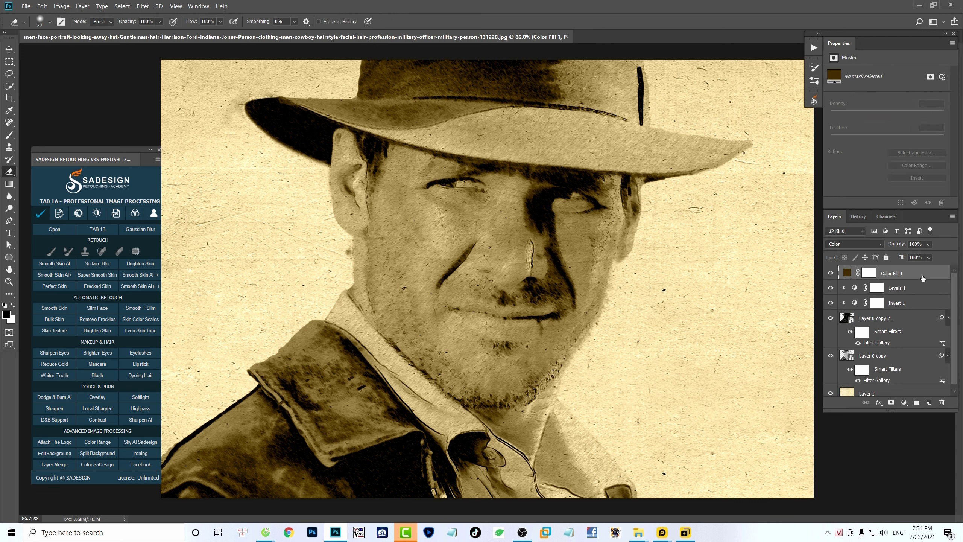
{"action": "left_click", "coordinate": [929, 403]}
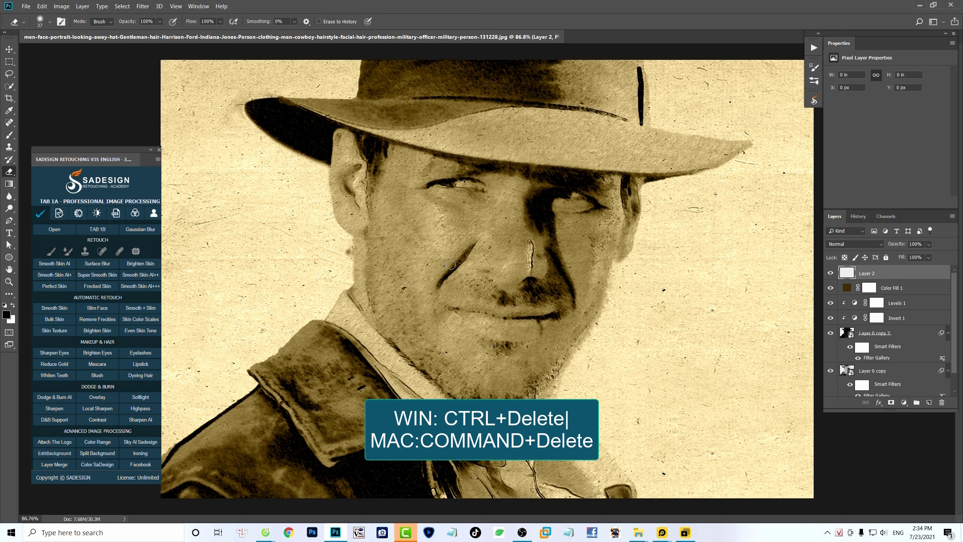
{"action": "key", "text": "ctrl+Delete"}
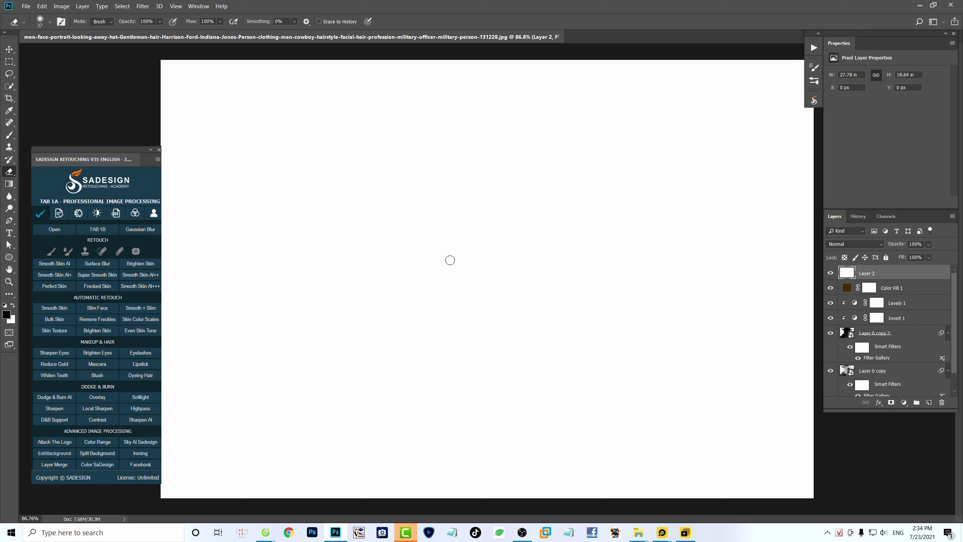
- Set up the Brush tool with the Soft Round preset at size 1 px and hardness about 43%
{"action": "key", "text": "b"}
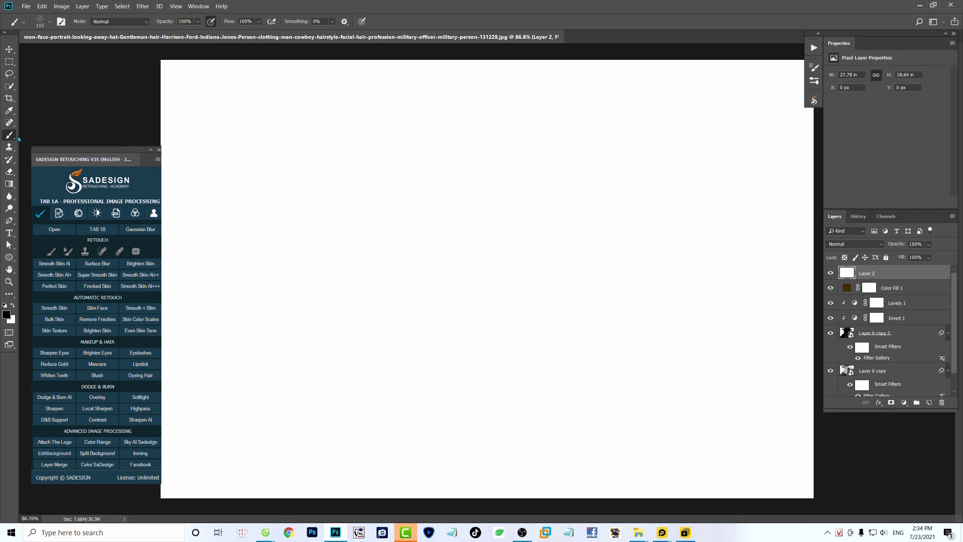
{"action": "right_click", "coordinate": [410, 241]}
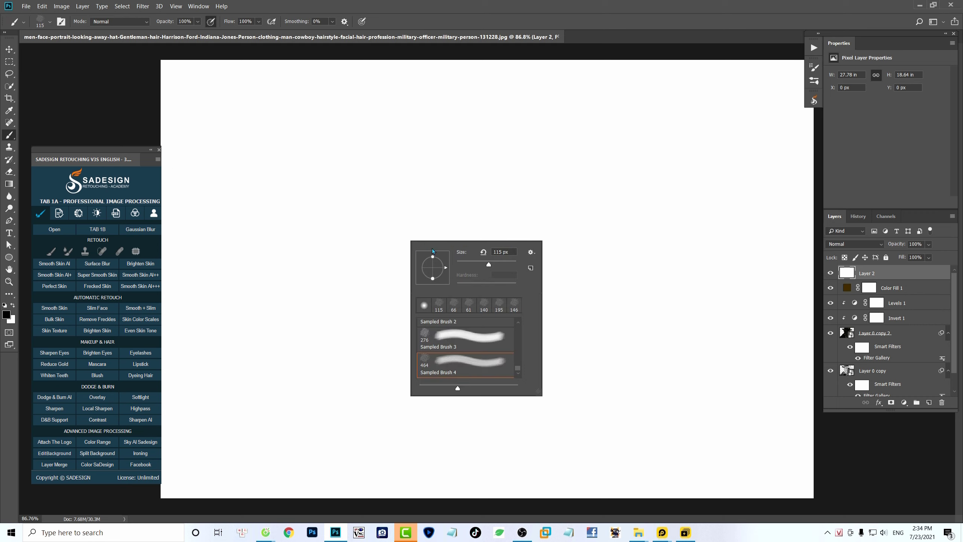
{"action": "left_click", "coordinate": [424, 305]}
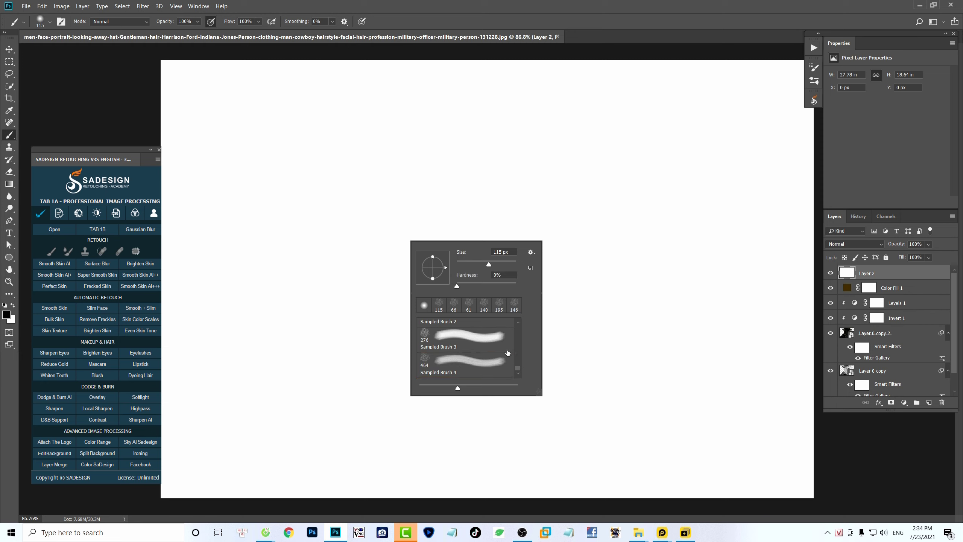
{"action": "left_click_drag", "start_coordinate": [517, 369], "coordinate": [518, 325]}
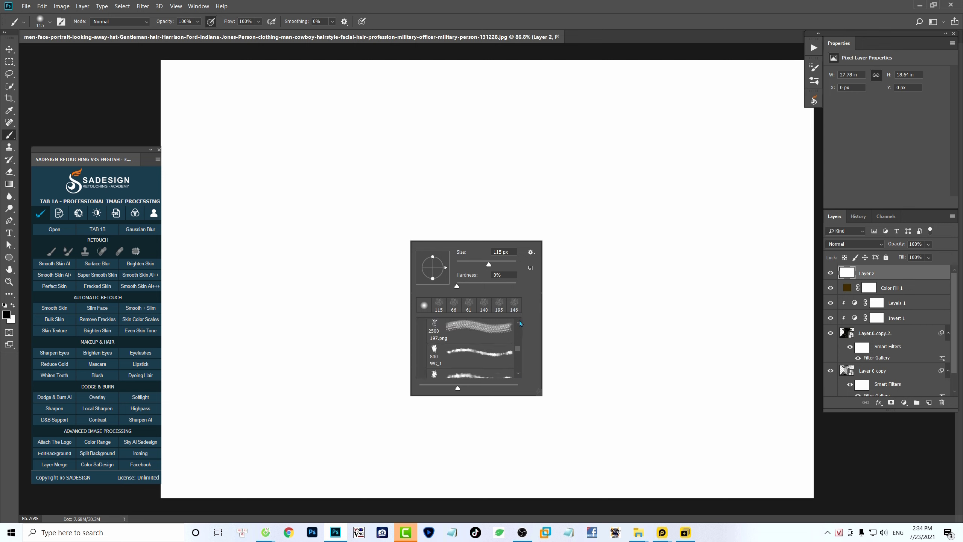
{"action": "scroll", "coordinate": [518, 322], "scroll_direction": "up", "scroll_amount": 5}
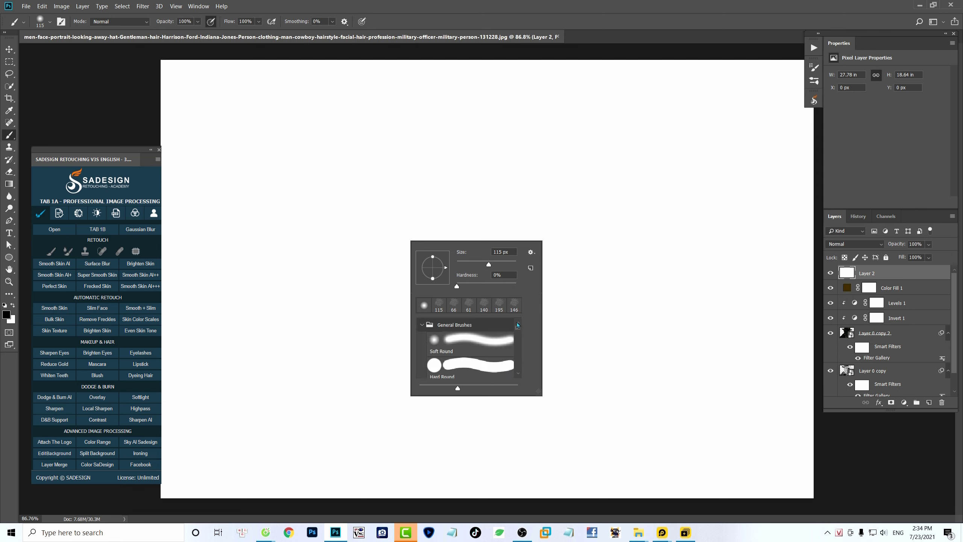
{"action": "left_click", "coordinate": [474, 343]}
{"action": "left_click_drag", "start_coordinate": [489, 265], "coordinate": [456, 266]}
{"action": "left_click", "coordinate": [458, 287]}
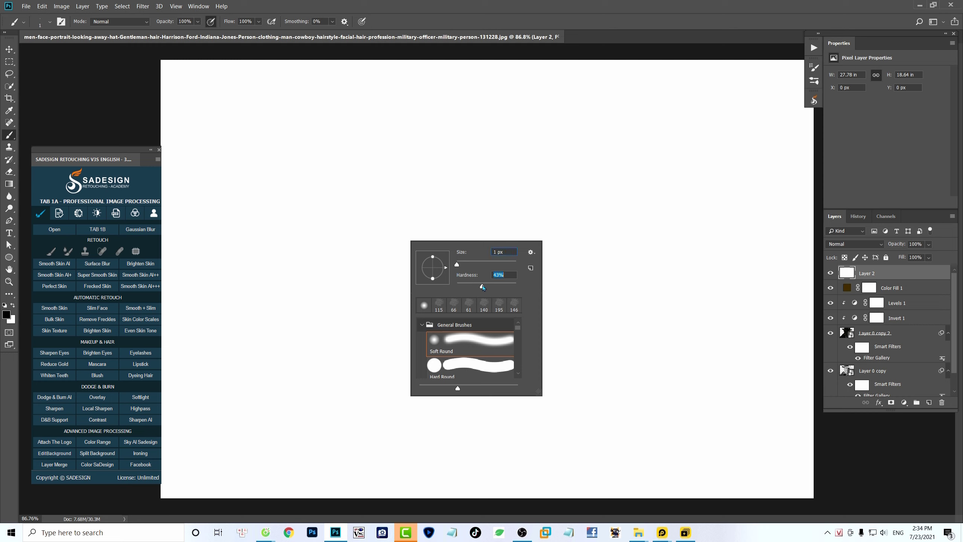
- Draw about ten thin black, roughly parallel lines slanting down to the left near the middle of Layer 2
{"action": "left_click_drag", "start_coordinate": [425, 188], "coordinate": [440, 213]}
{"action": "left_click_drag", "start_coordinate": [464, 176], "coordinate": [382, 324]}
{"action": "left_click_drag", "start_coordinate": [481, 178], "coordinate": [407, 326]}
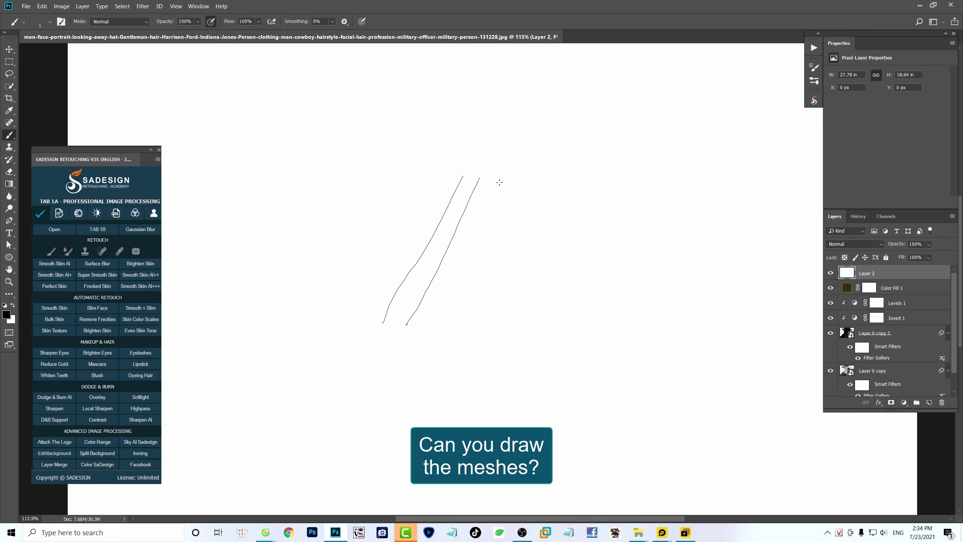
{"action": "mouse_move", "coordinate": [493, 179]}
{"action": "left_mouse_down"}
{"action": "mouse_move", "coordinate": [428, 324]}
{"action": "mouse_move", "coordinate": [451, 333]}
{"action": "left_mouse_up"}
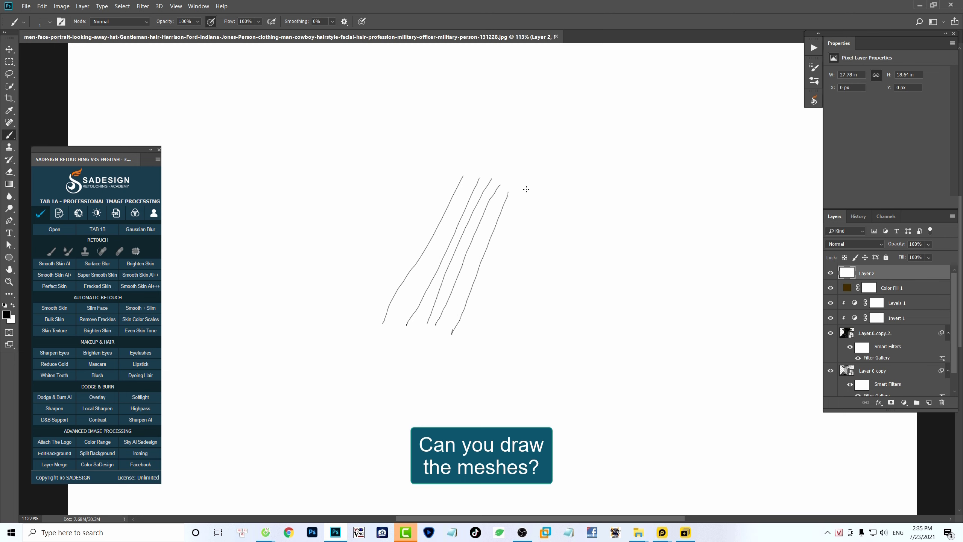
{"action": "mouse_move", "coordinate": [526, 190]}
{"action": "left_mouse_down"}
{"action": "mouse_move", "coordinate": [462, 337]}
{"action": "mouse_move", "coordinate": [482, 341]}
{"action": "left_mouse_up"}
{"action": "left_click_drag", "start_coordinate": [556, 196], "coordinate": [502, 342]}
{"action": "mouse_move", "coordinate": [567, 198]}
{"action": "left_mouse_down"}
{"action": "mouse_move", "coordinate": [517, 343]}
{"action": "mouse_move", "coordinate": [529, 347]}
{"action": "left_mouse_up"}
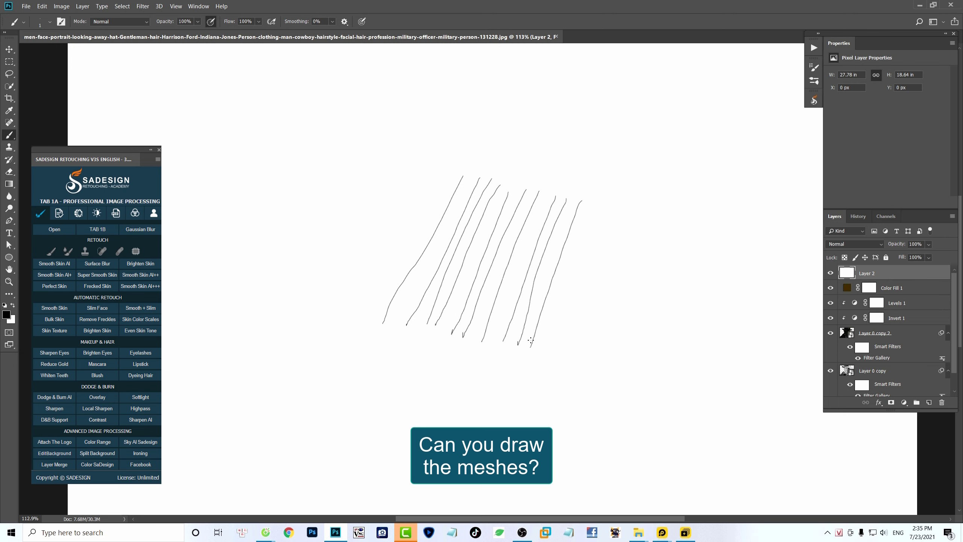
- Cross the slanted lines with a set of gently descending, near-horizontal strokes to form a hand-drawn grid
{"action": "left_click_drag", "start_coordinate": [455, 183], "coordinate": [582, 209]}
{"action": "mouse_move", "coordinate": [442, 193]}
{"action": "left_mouse_down"}
{"action": "mouse_move", "coordinate": [584, 226]}
{"action": "mouse_move", "coordinate": [576, 240]}
{"action": "left_mouse_up"}
{"action": "left_click_drag", "start_coordinate": [430, 214], "coordinate": [573, 247]}
{"action": "left_click_drag", "start_coordinate": [423, 226], "coordinate": [573, 262]}
{"action": "mouse_move", "coordinate": [424, 241]}
{"action": "left_mouse_down"}
{"action": "mouse_move", "coordinate": [564, 276]}
{"action": "mouse_move", "coordinate": [561, 296]}
{"action": "left_mouse_up"}
{"action": "mouse_move", "coordinate": [404, 267]}
{"action": "left_mouse_down"}
{"action": "mouse_move", "coordinate": [562, 317]}
{"action": "mouse_move", "coordinate": [557, 332]}
{"action": "left_mouse_up"}
{"action": "left_click_drag", "start_coordinate": [392, 296], "coordinate": [540, 342]}
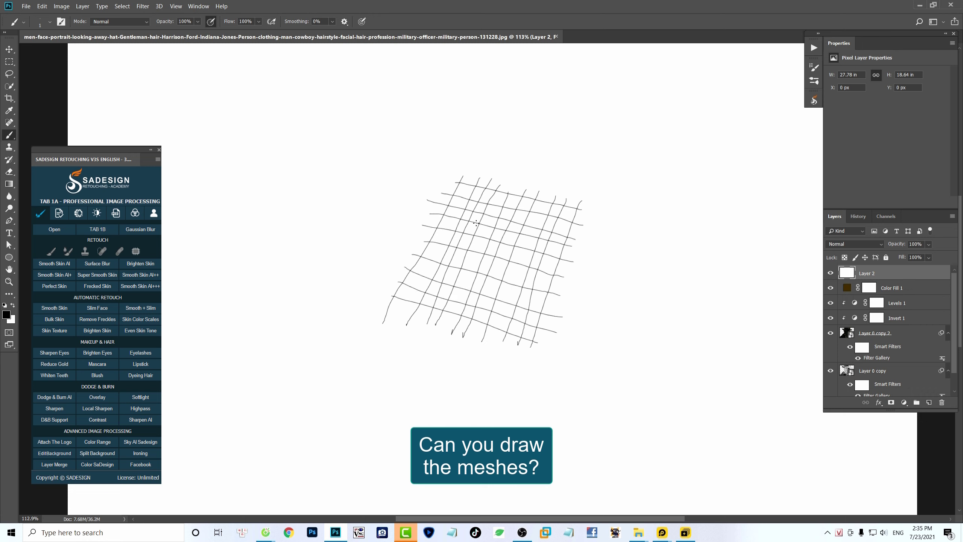
- Densify the grid with diagonal strokes in both directions to form an irregular mesh, undoing unwanted strokes
{"action": "mouse_move", "coordinate": [456, 180]}
{"action": "left_mouse_down"}
{"action": "mouse_move", "coordinate": [521, 350]}
{"action": "mouse_move", "coordinate": [532, 337]}
{"action": "left_mouse_up"}
{"action": "left_click_drag", "start_coordinate": [499, 178], "coordinate": [550, 329]}
{"action": "left_click_drag", "start_coordinate": [524, 187], "coordinate": [563, 309]}
{"action": "left_click_drag", "start_coordinate": [554, 190], "coordinate": [576, 280]}
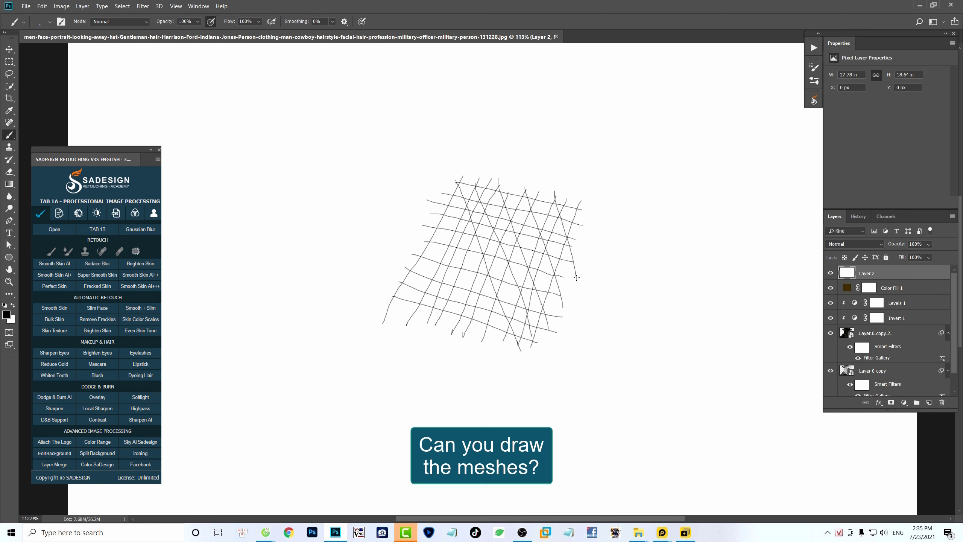
{"action": "mouse_move", "coordinate": [443, 191]}
{"action": "left_mouse_down"}
{"action": "mouse_move", "coordinate": [504, 345]}
{"action": "mouse_move", "coordinate": [435, 214]}
{"action": "mouse_move", "coordinate": [483, 339]}
{"action": "left_mouse_up"}
{"action": "left_click_drag", "start_coordinate": [422, 217], "coordinate": [461, 335]}
{"action": "left_click_drag", "start_coordinate": [416, 247], "coordinate": [436, 334]}
{"action": "left_click_drag", "start_coordinate": [405, 268], "coordinate": [420, 334]}
{"action": "key", "text": "ctrl+z"}
{"action": "mouse_move", "coordinate": [396, 290]}
{"action": "left_mouse_down"}
{"action": "mouse_move", "coordinate": [472, 201]}
{"action": "mouse_move", "coordinate": [561, 221]}
{"action": "mouse_move", "coordinate": [389, 306]}
{"action": "mouse_move", "coordinate": [574, 230]}
{"action": "left_mouse_up"}
{"action": "mouse_move", "coordinate": [404, 313]}
{"action": "left_mouse_down"}
{"action": "mouse_move", "coordinate": [500, 291]}
{"action": "mouse_move", "coordinate": [572, 259]}
{"action": "left_mouse_up"}
{"action": "mouse_move", "coordinate": [435, 329]}
{"action": "left_mouse_down"}
{"action": "mouse_move", "coordinate": [559, 286]}
{"action": "mouse_move", "coordinate": [555, 302]}
{"action": "left_mouse_up"}
{"action": "left_click_drag", "start_coordinate": [404, 287], "coordinate": [579, 195]}
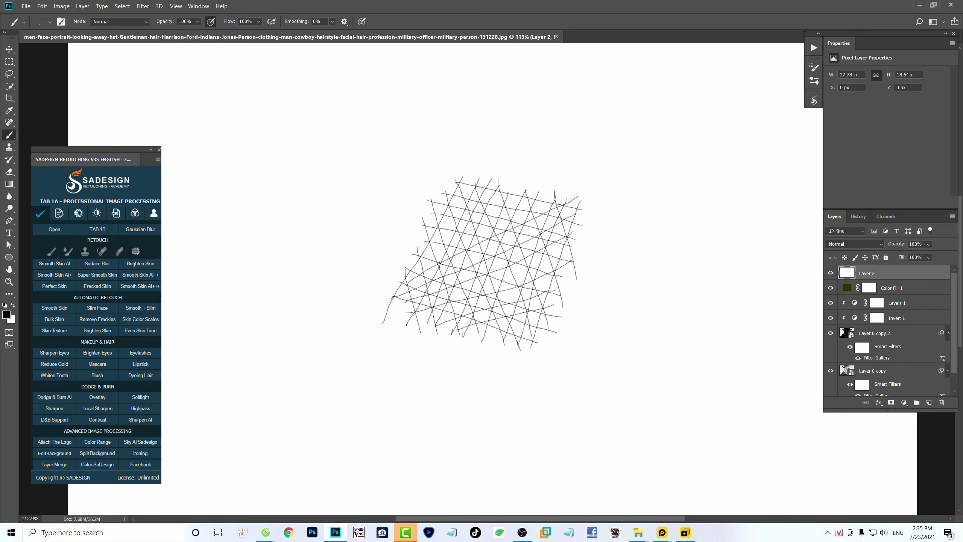
{"action": "mouse_move", "coordinate": [484, 230]}
{"action": "left_mouse_down"}
{"action": "mouse_move", "coordinate": [516, 215]}
{"action": "mouse_move", "coordinate": [407, 271]}
{"action": "left_mouse_up"}
{"action": "key", "text": "ctrl+z"}
{"action": "left_click_drag", "start_coordinate": [518, 193], "coordinate": [398, 270]}
{"action": "left_click_drag", "start_coordinate": [496, 179], "coordinate": [421, 236]}
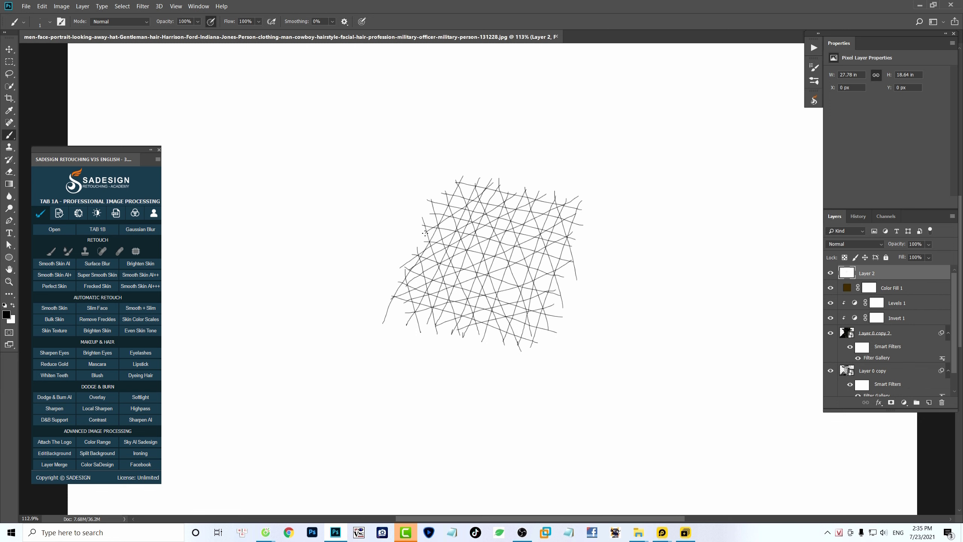
- Enclose the drawn mesh on Layer 2 in a rectangular marquee selection and define it as a brush preset
{"action": "left_click", "coordinate": [830, 272]}
{"action": "left_click", "coordinate": [830, 273]}
{"action": "key", "text": "m"}
{"action": "right_click", "coordinate": [9, 61]}
{"action": "left_click", "coordinate": [23, 62]}
{"action": "left_click_drag", "start_coordinate": [381, 157], "coordinate": [590, 359]}
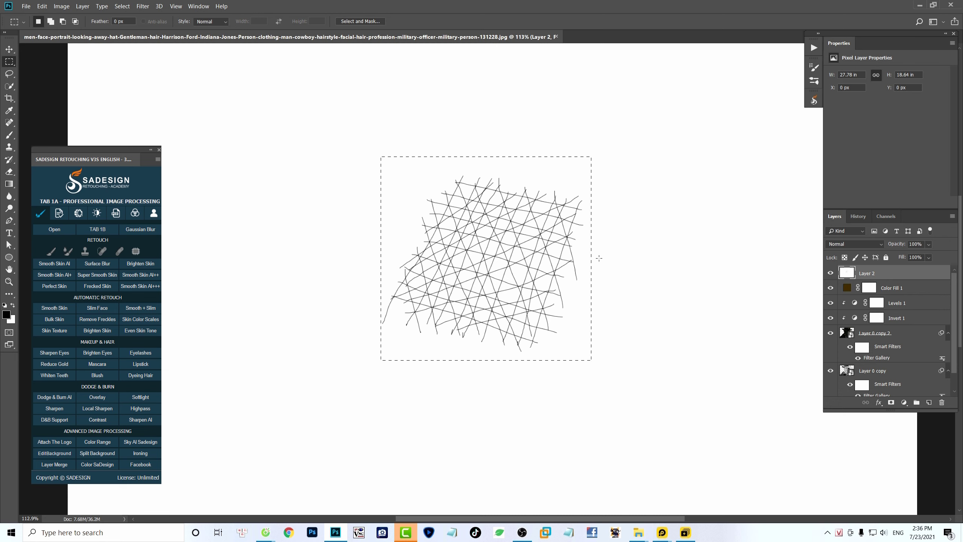
{"action": "left_click", "coordinate": [42, 8]}
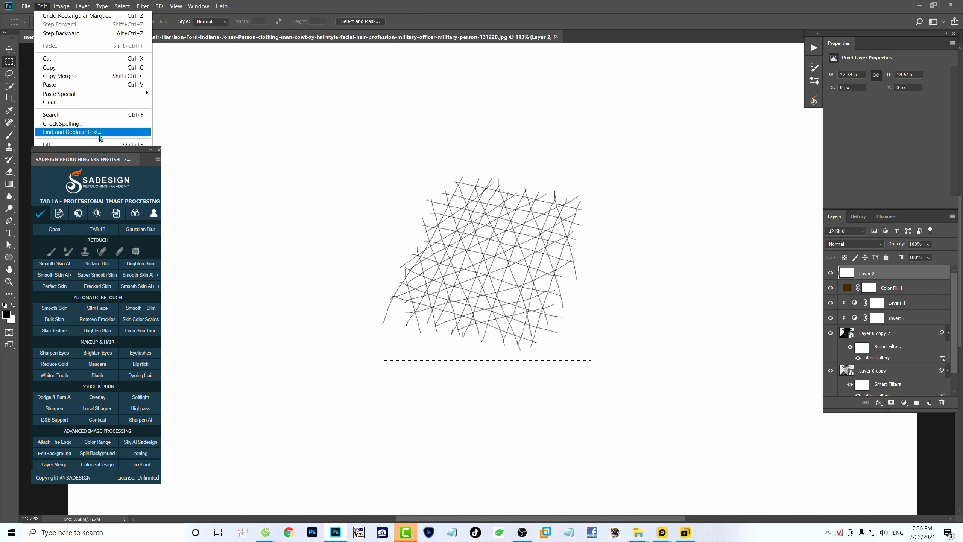
- Configure the mesh brush with Spacing 50% and Size 215 px, and enable Shape Dynamics with Angle Jitter at its maximum
{"action": "left_click", "coordinate": [9, 135]}
{"action": "left_click", "coordinate": [198, 6]}
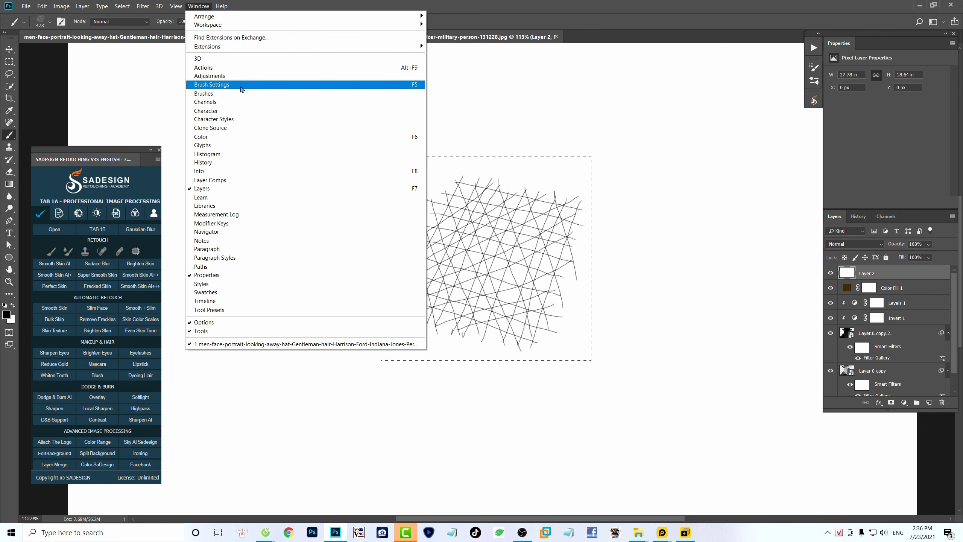
{"action": "left_click", "coordinate": [299, 84]}
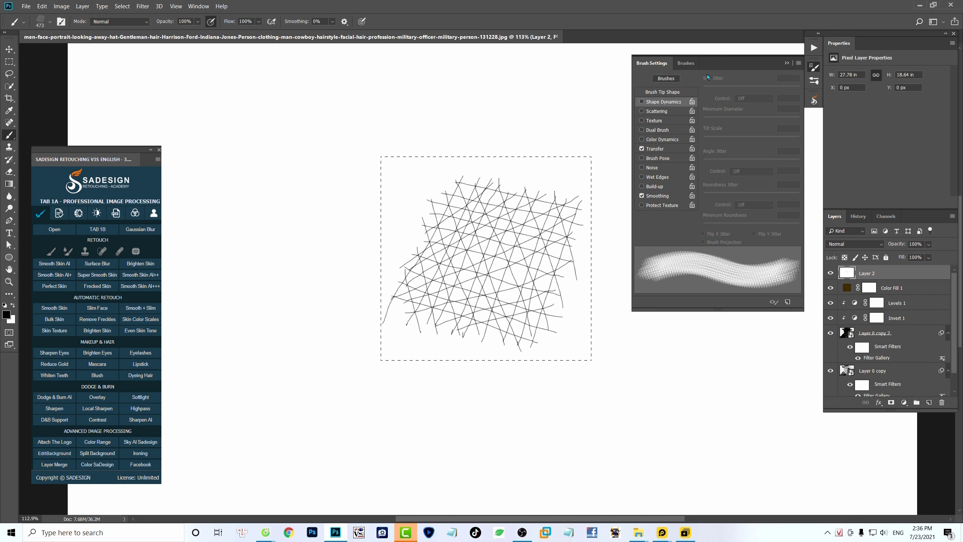
{"action": "left_click", "coordinate": [675, 92]}
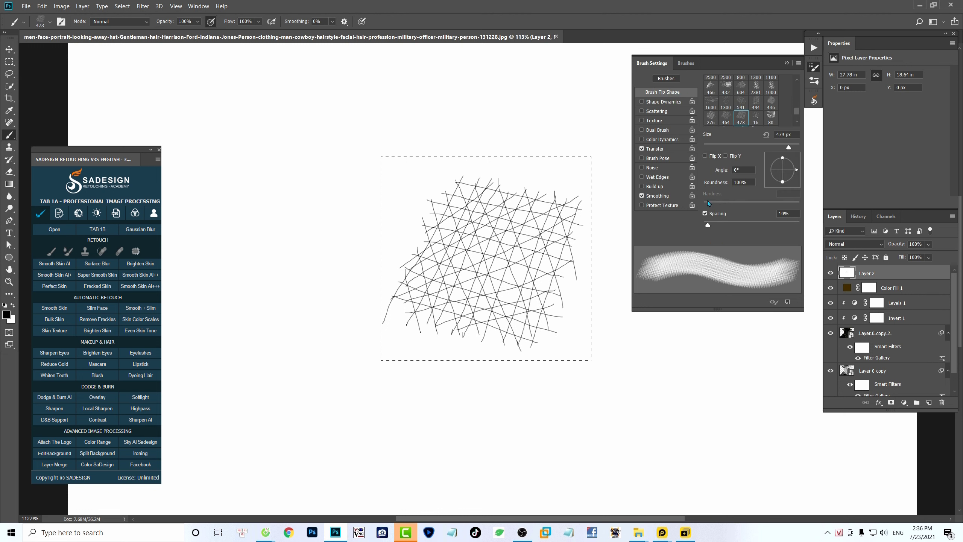
{"action": "left_click_drag", "start_coordinate": [740, 225], "coordinate": [727, 226]}
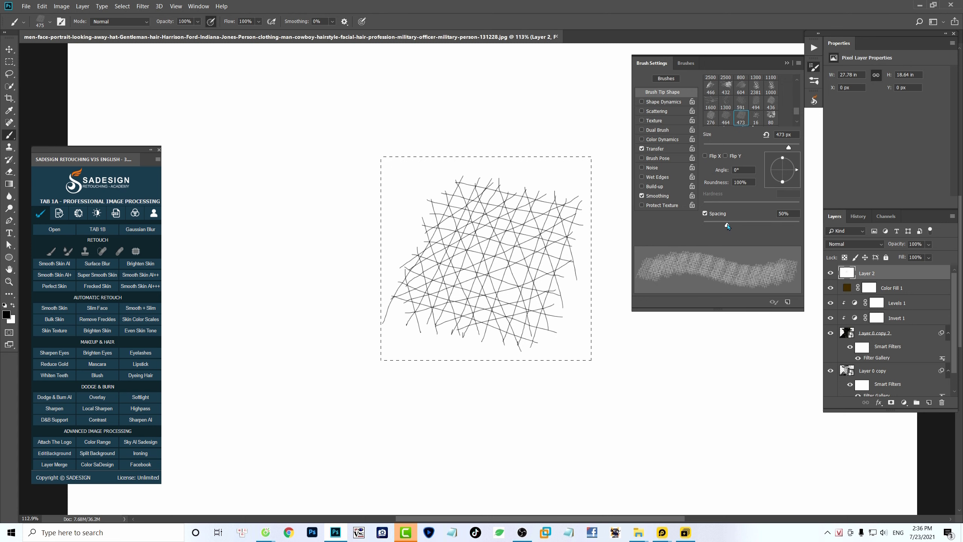
{"action": "left_click", "coordinate": [792, 135]}
{"action": "type", "text": "215"}
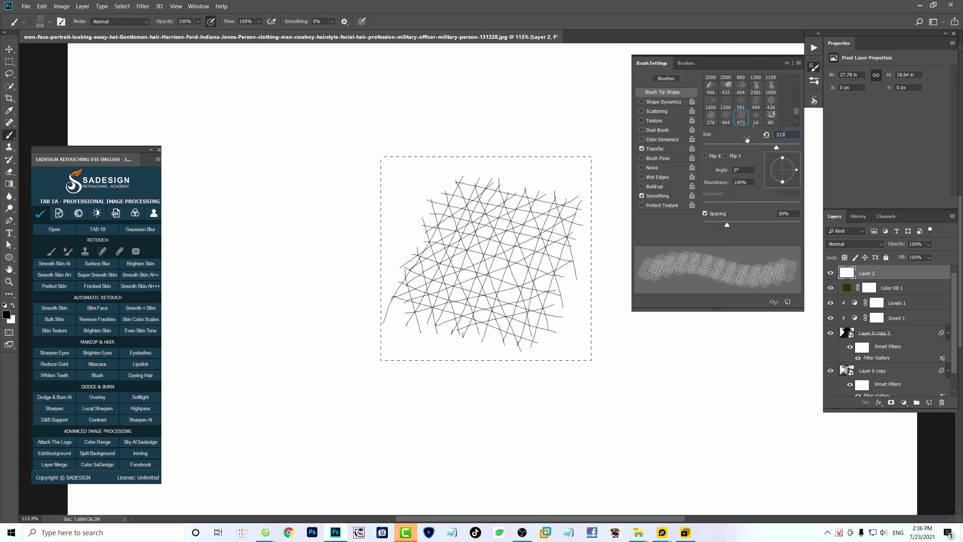
{"action": "left_click", "coordinate": [668, 103]}
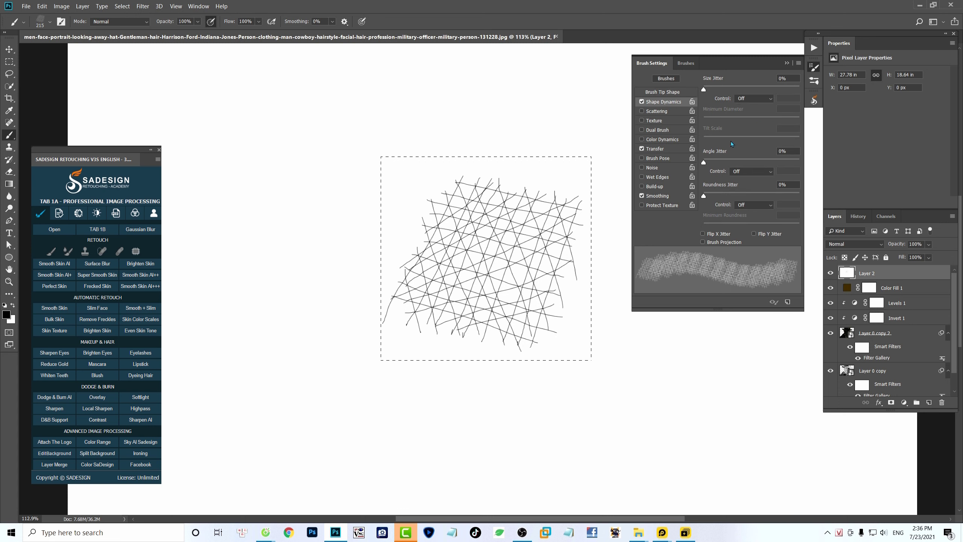
{"action": "left_click_drag", "start_coordinate": [726, 159], "coordinate": [800, 160]}
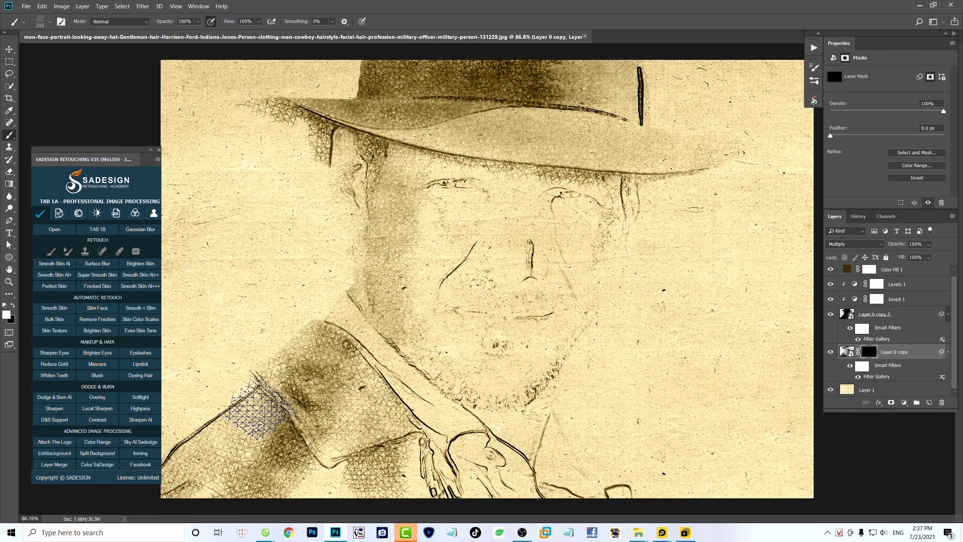
- Paint white with the mesh brush on Layer 0 copy's black mask over the face, hat and jacket, and compare with the layer hidden
{"action": "mouse_move", "coordinate": [250, 410]}
{"action": "left_mouse_down"}
{"action": "mouse_move", "coordinate": [246, 493]}
{"action": "mouse_move", "coordinate": [417, 417]}
{"action": "mouse_move", "coordinate": [607, 504]}
{"action": "mouse_move", "coordinate": [508, 443]}
{"action": "mouse_move", "coordinate": [508, 421]}
{"action": "mouse_move", "coordinate": [435, 399]}
{"action": "mouse_move", "coordinate": [355, 349]}
{"action": "mouse_move", "coordinate": [216, 475]}
{"action": "mouse_move", "coordinate": [640, 500]}
{"action": "left_mouse_up"}
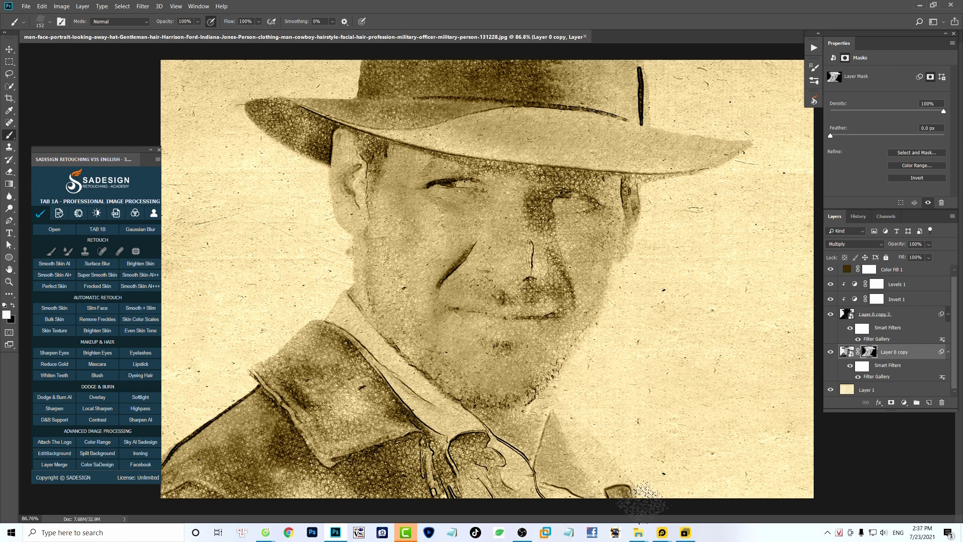
{"action": "mouse_move", "coordinate": [619, 226]}
{"action": "left_mouse_down"}
{"action": "mouse_move", "coordinate": [587, 360]}
{"action": "mouse_move", "coordinate": [388, 240]}
{"action": "mouse_move", "coordinate": [429, 348]}
{"action": "mouse_move", "coordinate": [322, 165]}
{"action": "mouse_move", "coordinate": [396, 195]}
{"action": "mouse_move", "coordinate": [438, 328]}
{"action": "mouse_move", "coordinate": [522, 262]}
{"action": "mouse_move", "coordinate": [481, 255]}
{"action": "mouse_move", "coordinate": [345, 140]}
{"action": "mouse_move", "coordinate": [315, 151]}
{"action": "mouse_move", "coordinate": [210, 106]}
{"action": "left_mouse_up"}
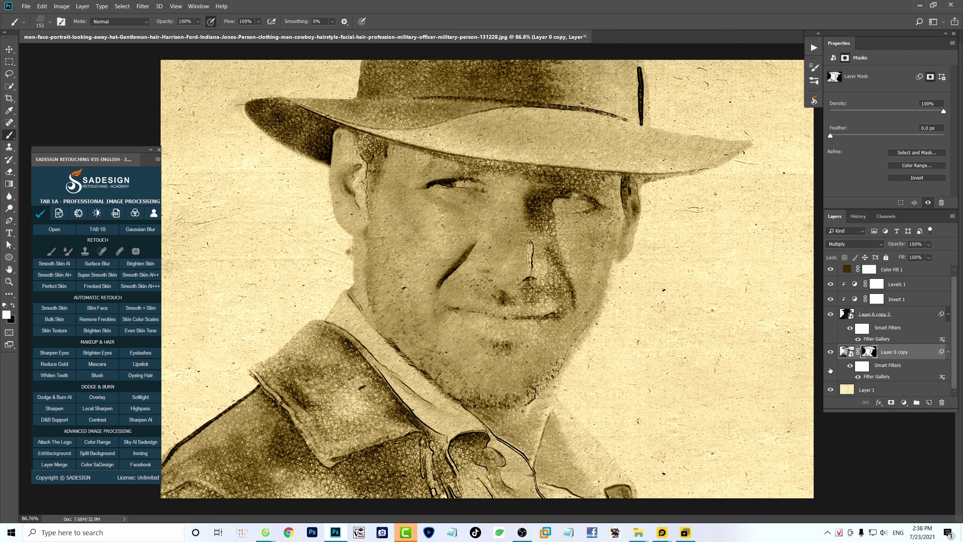
{"action": "left_click", "coordinate": [830, 351]}
{"action": "left_click", "coordinate": [829, 352]}
{"action": "left_click", "coordinate": [830, 352]}
{"action": "left_click", "coordinate": [830, 351]}
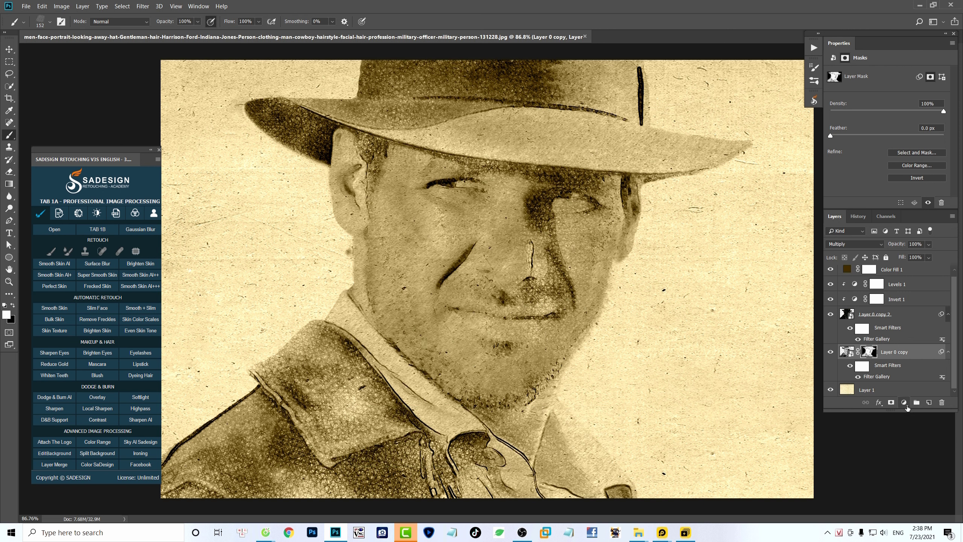
- Add a Levels adjustment layer above Layer 0 copy and clip it to that layer
{"action": "left_click", "coordinate": [904, 403]}
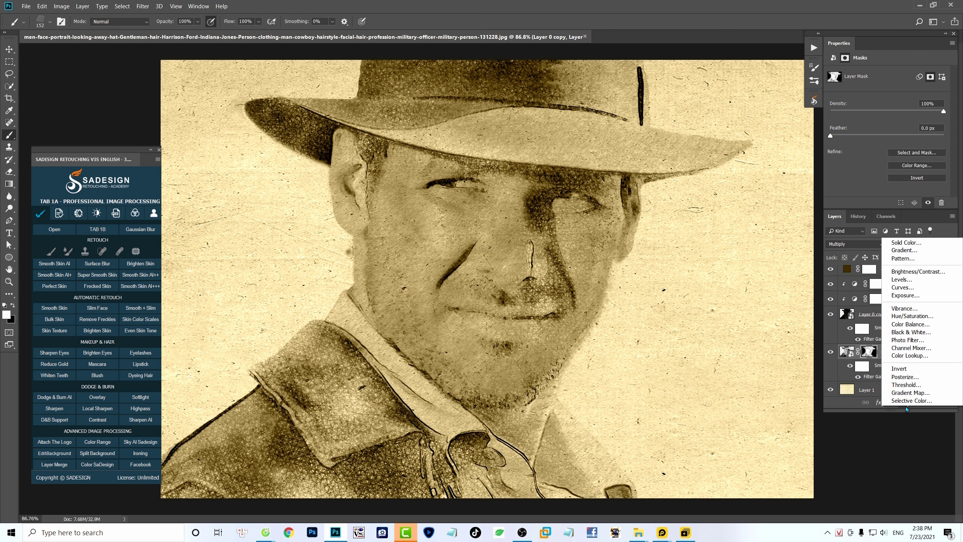
{"action": "left_click", "coordinate": [902, 279]}
- Convert Layer 0 copy to a smart object and apply a Gaussian Blur with a radius of 1 pixel
{"action": "left_click", "coordinate": [871, 370]}
{"action": "left_click", "coordinate": [142, 6]}
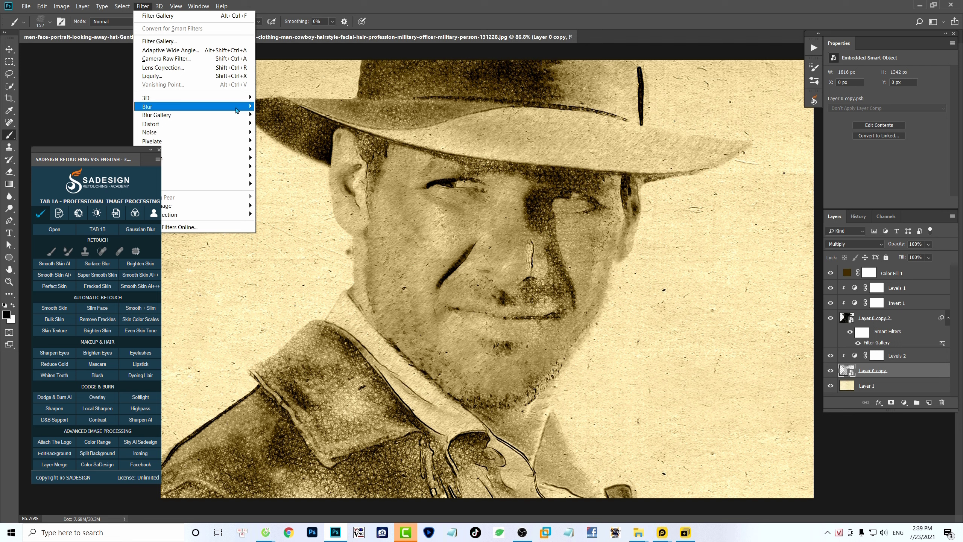
{"action": "mouse_move", "coordinate": [238, 108]}
{"action": "left_click", "coordinate": [280, 140]}
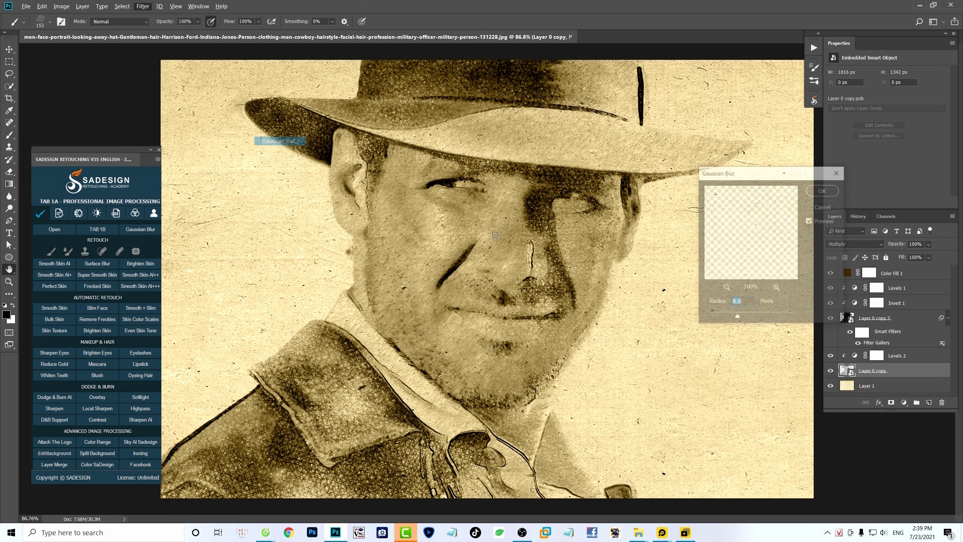
{"action": "type", "text": "1"}
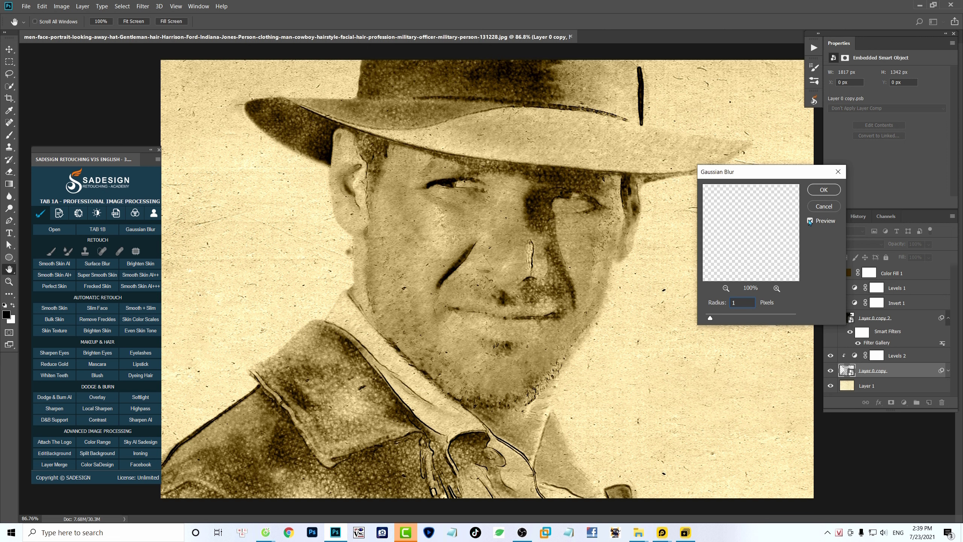
{"action": "left_click", "coordinate": [823, 189]}
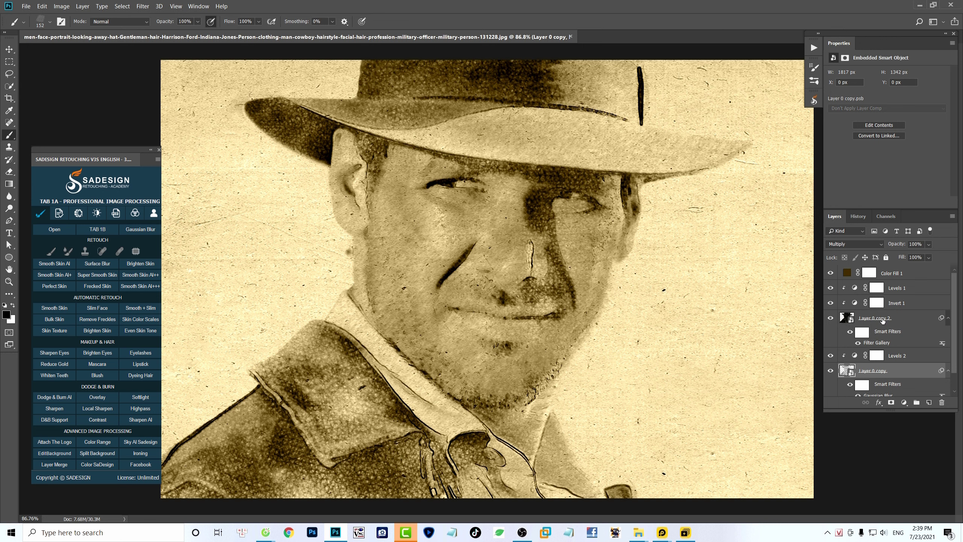
{"action": "left_click", "coordinate": [858, 216]}
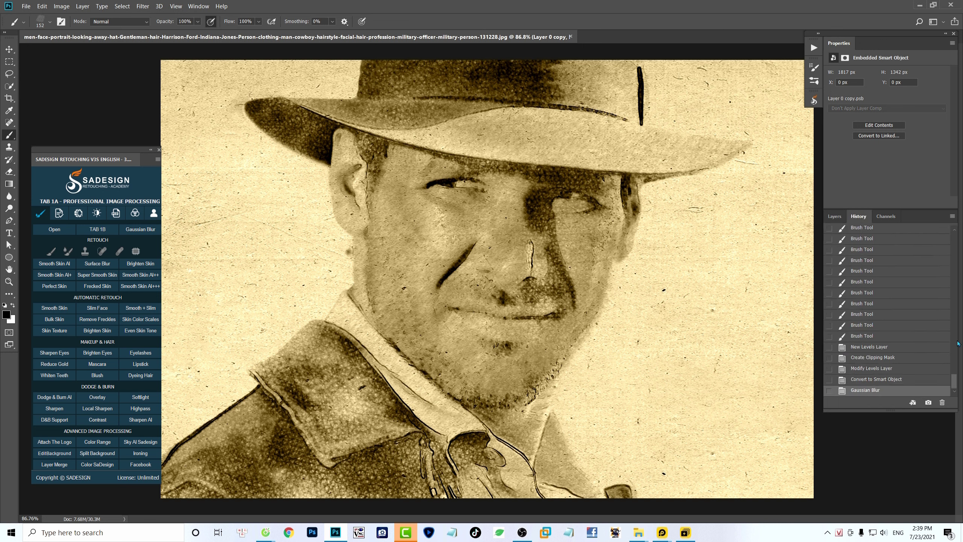
{"action": "mouse_move", "coordinate": [955, 380]}
{"action": "left_mouse_down"}
{"action": "mouse_move", "coordinate": [953, 337]}
{"action": "mouse_move", "coordinate": [953, 374]}
{"action": "left_mouse_up"}
{"action": "scroll", "coordinate": [547, 261], "scroll_direction": "up", "scroll_amount": 2}
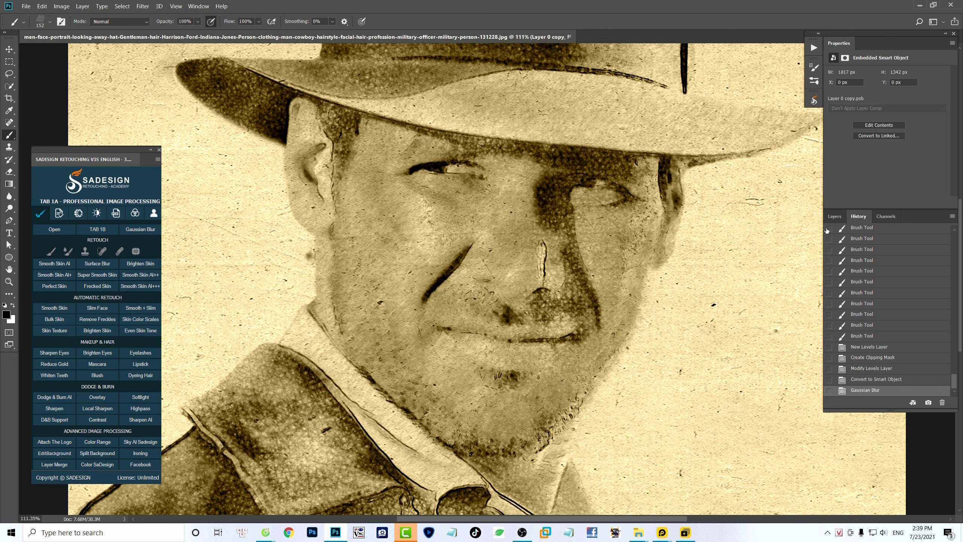
- Stamp all visible layers into a new merged layer above Color Fill 1
{"action": "left_click", "coordinate": [834, 216]}
{"action": "left_click", "coordinate": [902, 278]}
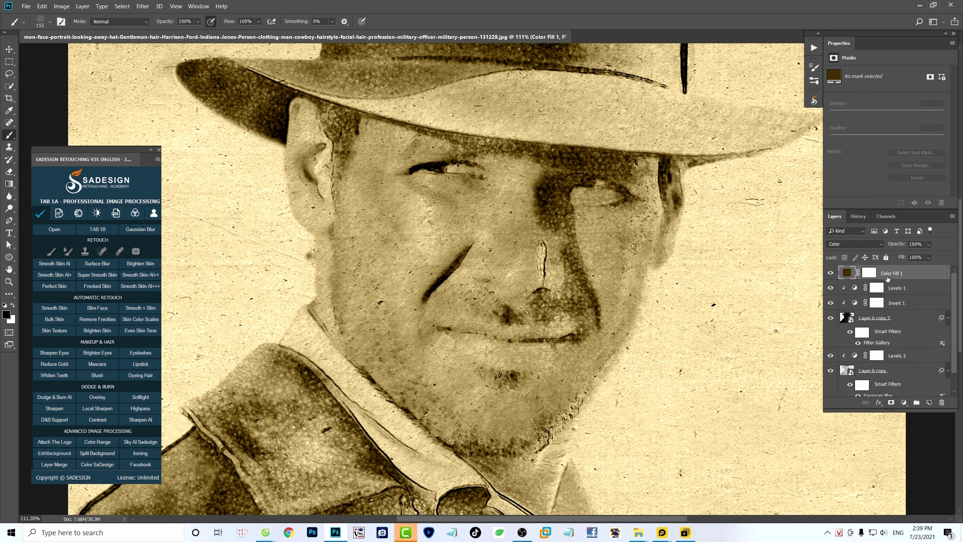
{"action": "key", "text": "ctrl+alt+shift+e"}
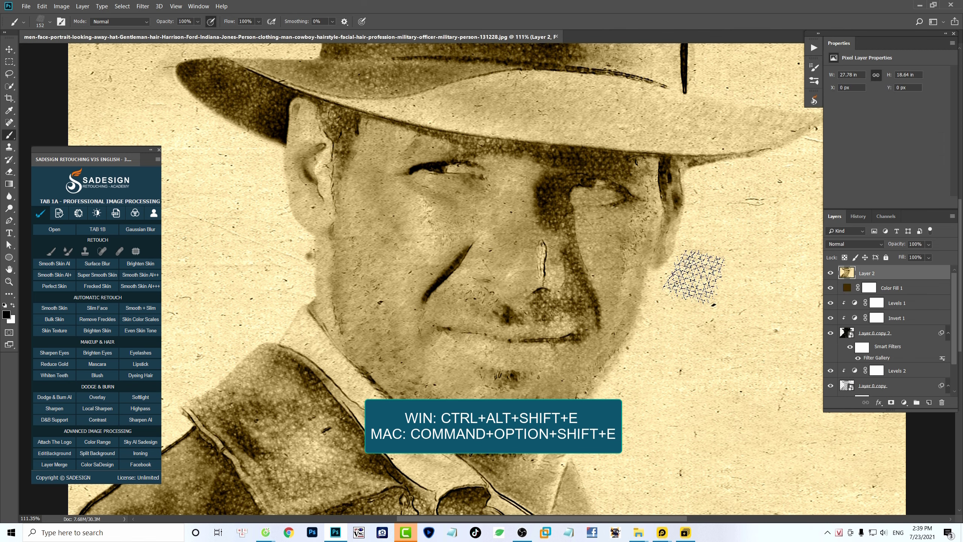
- Remove the cracked line on the nose in Layer 2 with the Patch tool, sampling nearby skin, and deselect
{"action": "scroll", "coordinate": [576, 225], "scroll_direction": "up", "scroll_amount": 3}
{"action": "key", "text": "j"}
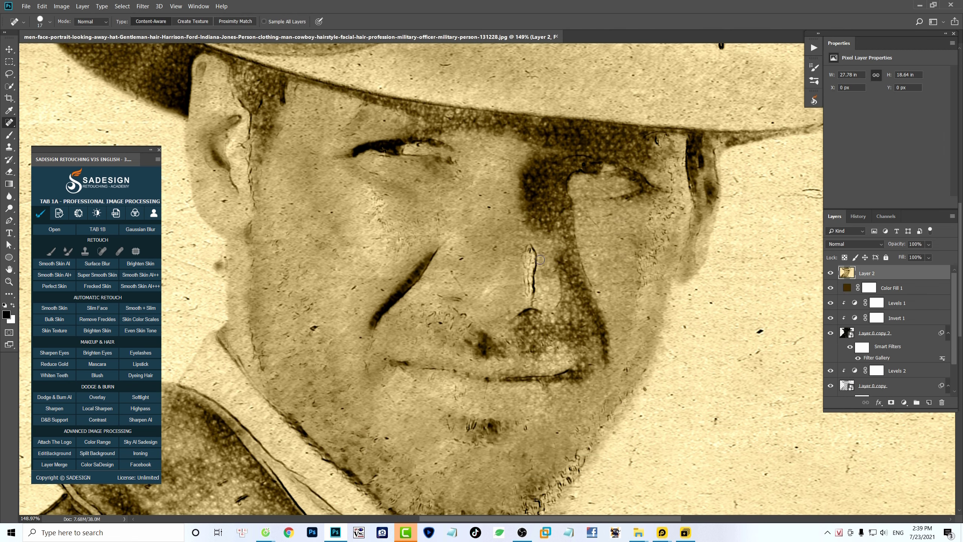
{"action": "key", "text": "shift+j"}
{"action": "key", "text": "shift+j"}
{"action": "mouse_move", "coordinate": [535, 249]}
{"action": "left_mouse_down"}
{"action": "mouse_move", "coordinate": [527, 267]}
{"action": "mouse_move", "coordinate": [531, 240]}
{"action": "mouse_move", "coordinate": [522, 300]}
{"action": "mouse_move", "coordinate": [539, 273]}
{"action": "mouse_move", "coordinate": [520, 271]}
{"action": "mouse_move", "coordinate": [461, 245]}
{"action": "left_mouse_up"}
{"action": "key", "text": "ctrl+d"}
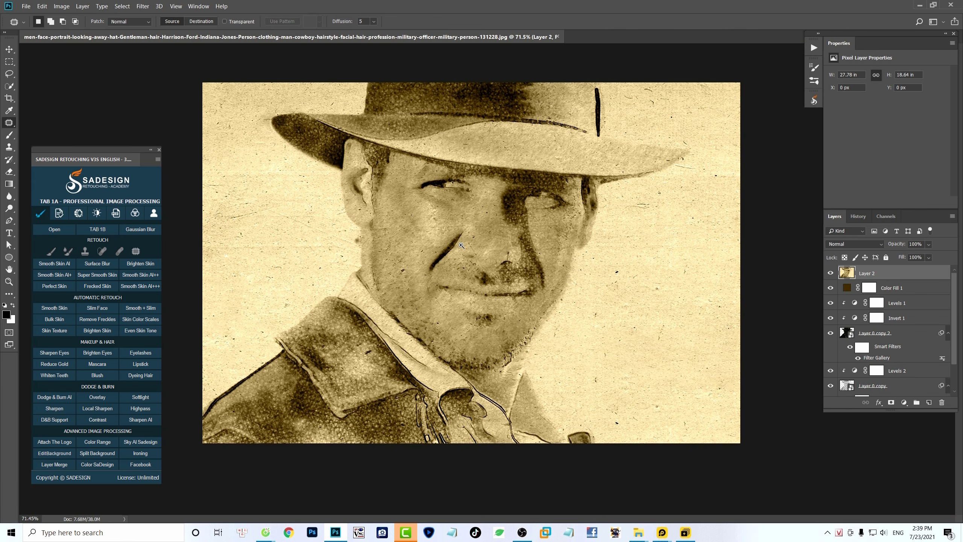
- Compare the finished sepia sketch with the original photo by switching between an early and the latest history state
{"action": "left_click", "coordinate": [857, 217]}
{"action": "left_click_drag", "start_coordinate": [955, 387], "coordinate": [955, 235]}
{"action": "left_click", "coordinate": [872, 230]}
{"action": "key", "text": "ctrl+z"}
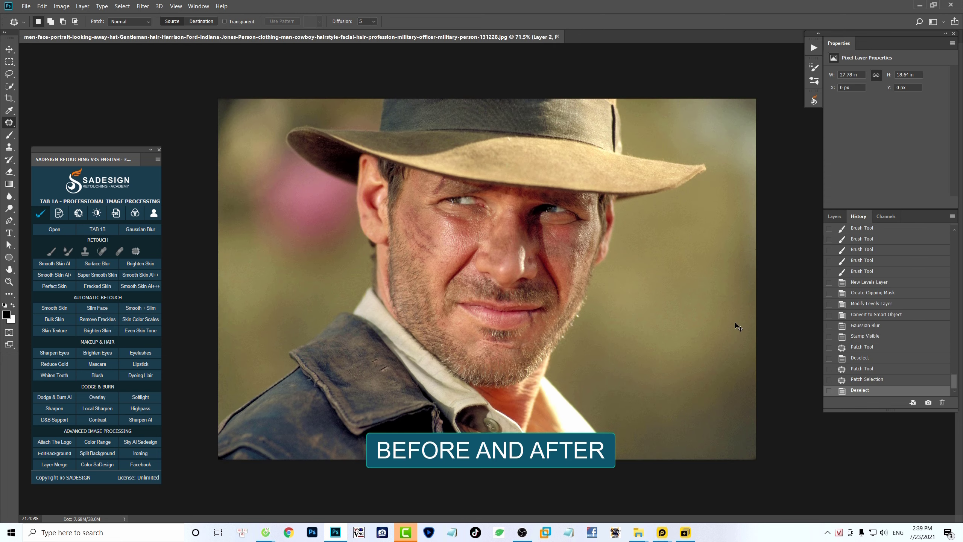
{"action": "key", "text": "ctrl+z"}
{"action": "key", "text": "ctrl+z"}
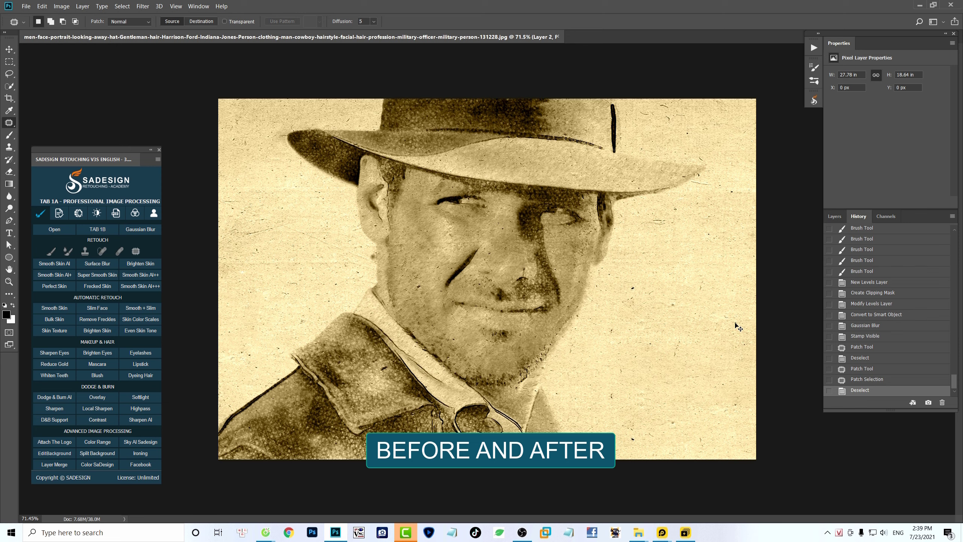
{"action": "key", "text": "ctrl+z"}
{"action": "key", "text": "ctrl+z"}
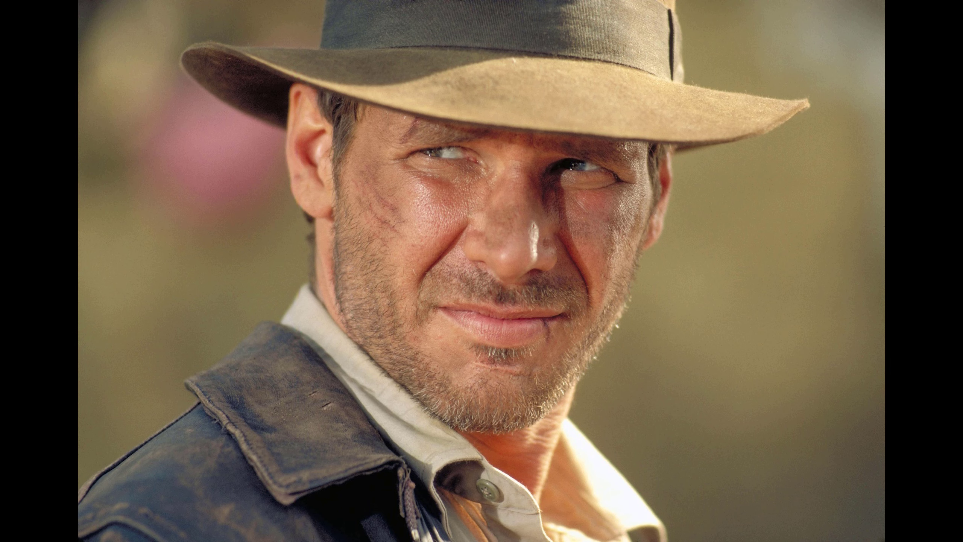